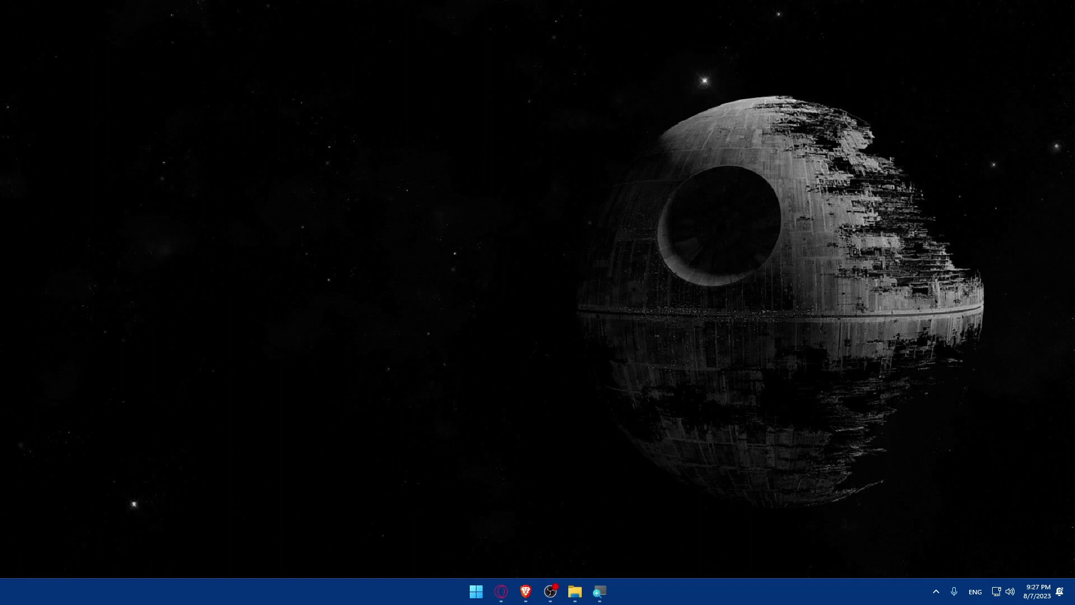
# Launch Brave from the taskbar and load stripe.com.
pyautogui.click(525, 590)
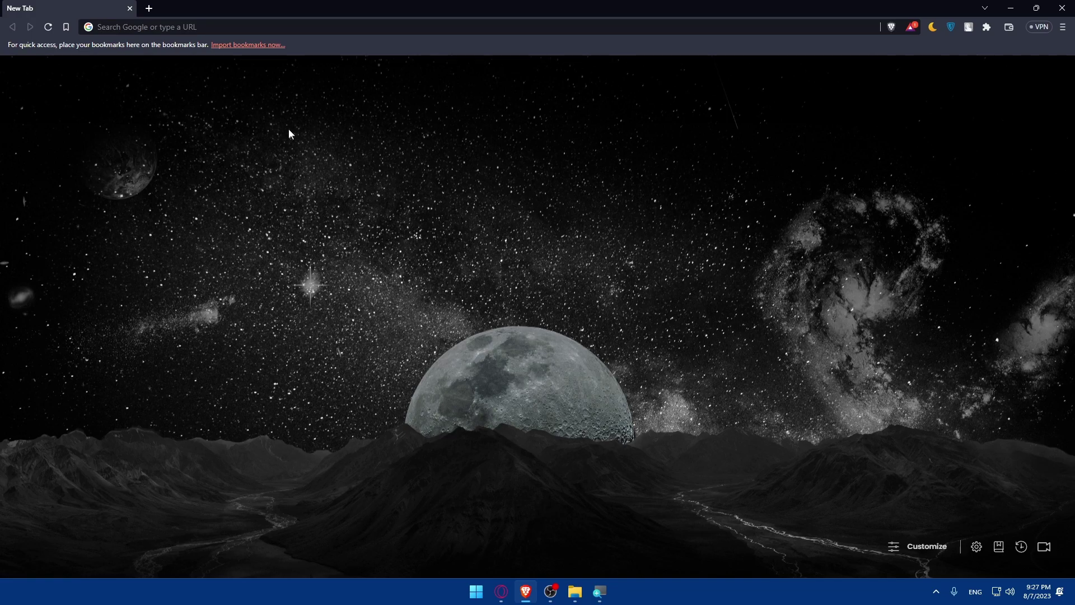
pyautogui.click(190, 31)
pyautogui.write('stri')
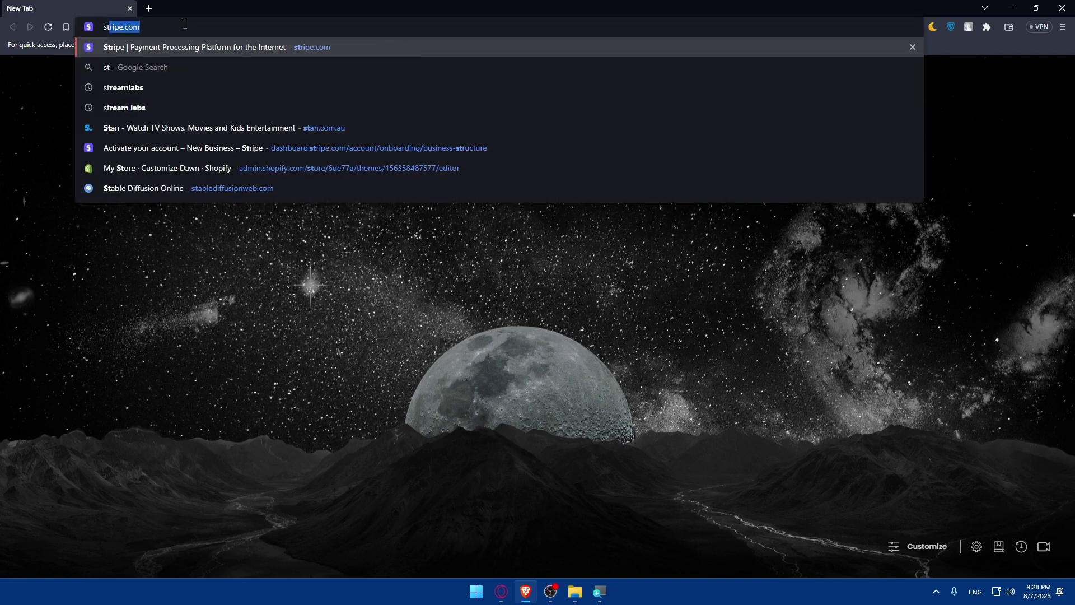
pyautogui.write('pe.com')
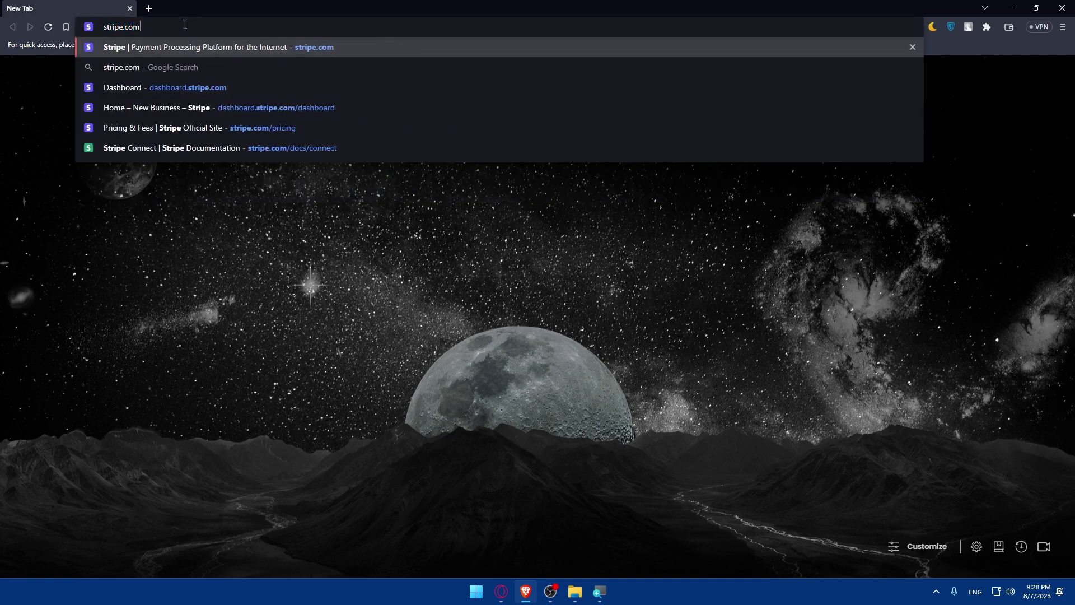
pyautogui.press('Return')
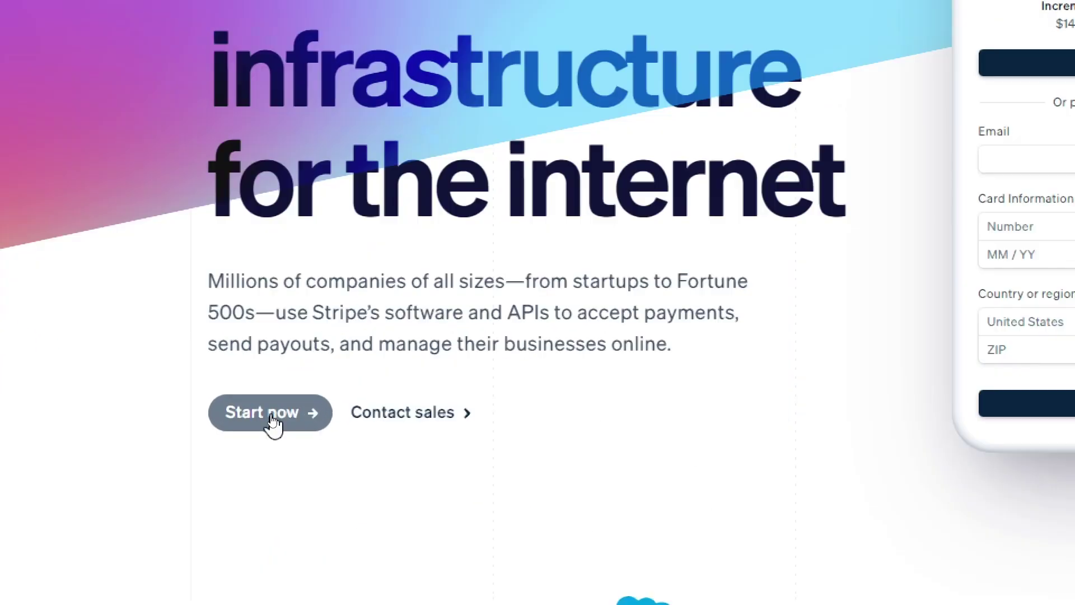
# Scroll through the Stripe homepage's product sections and return to the top.
pyautogui.scroll(-2, 455, 378)
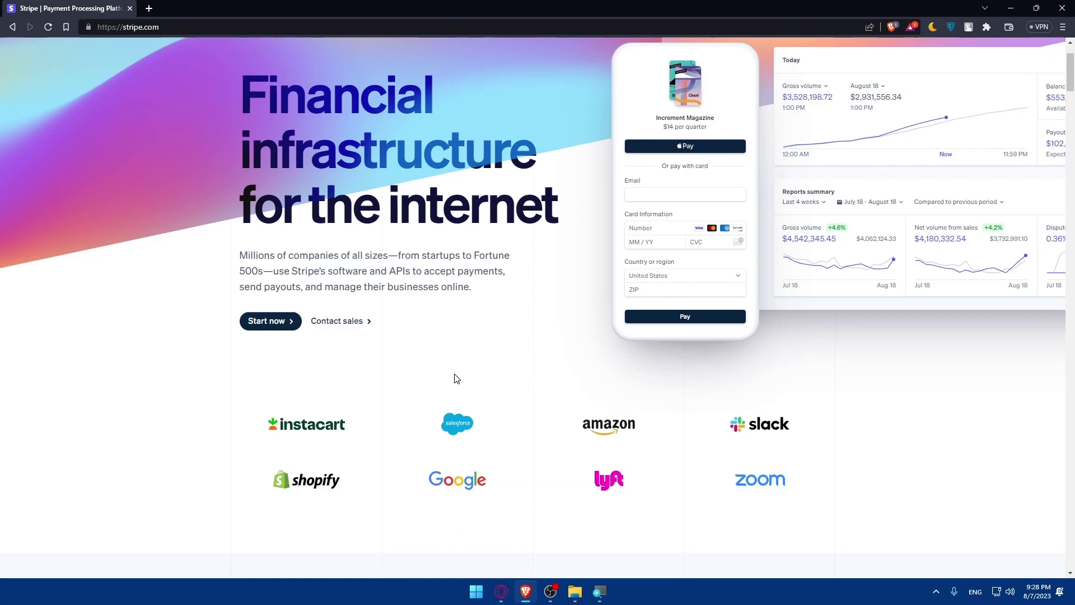
pyautogui.scroll(-8, 456, 377)
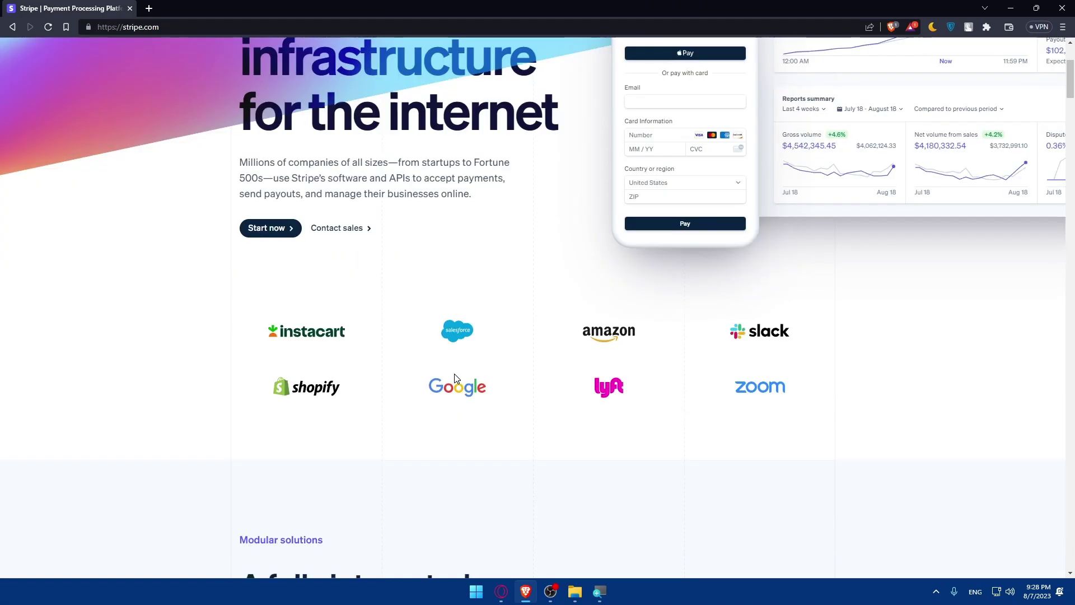
pyautogui.scroll(-6, 455, 377)
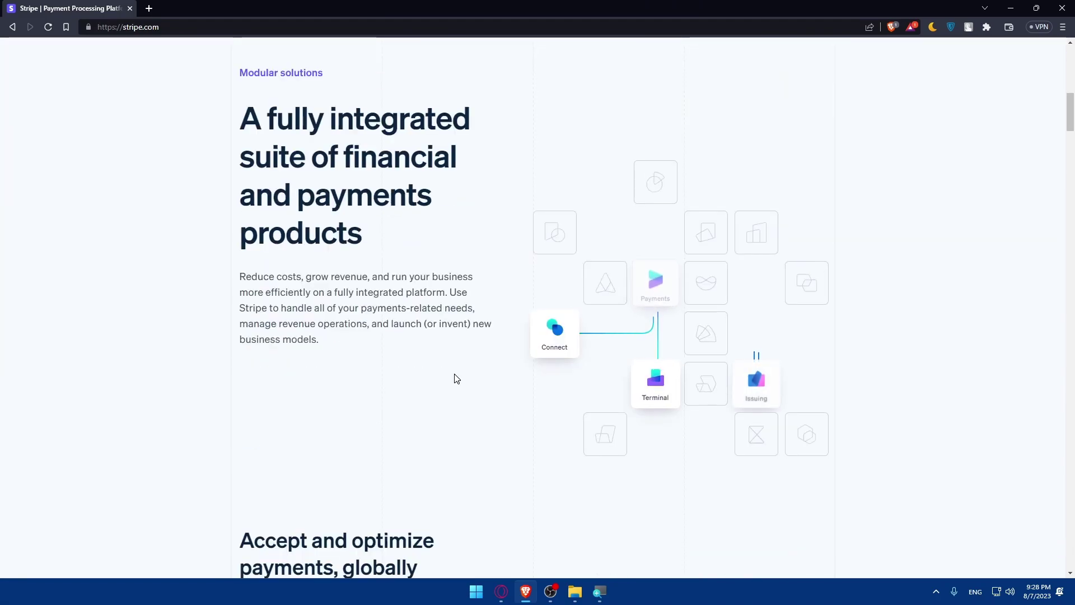
pyautogui.scroll(-10, 456, 377)
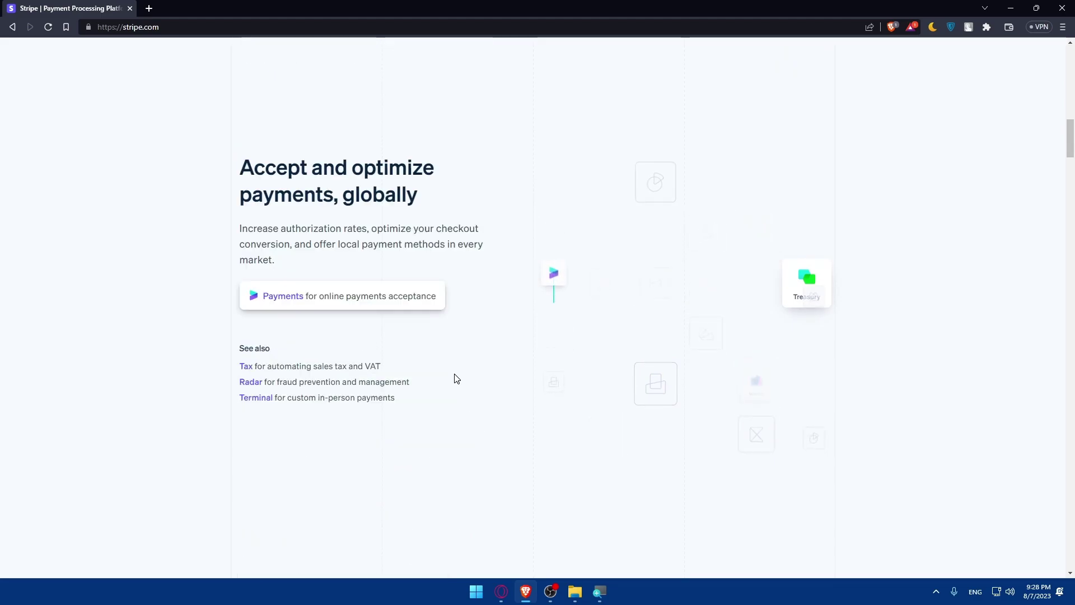
pyautogui.scroll(-2, 457, 378)
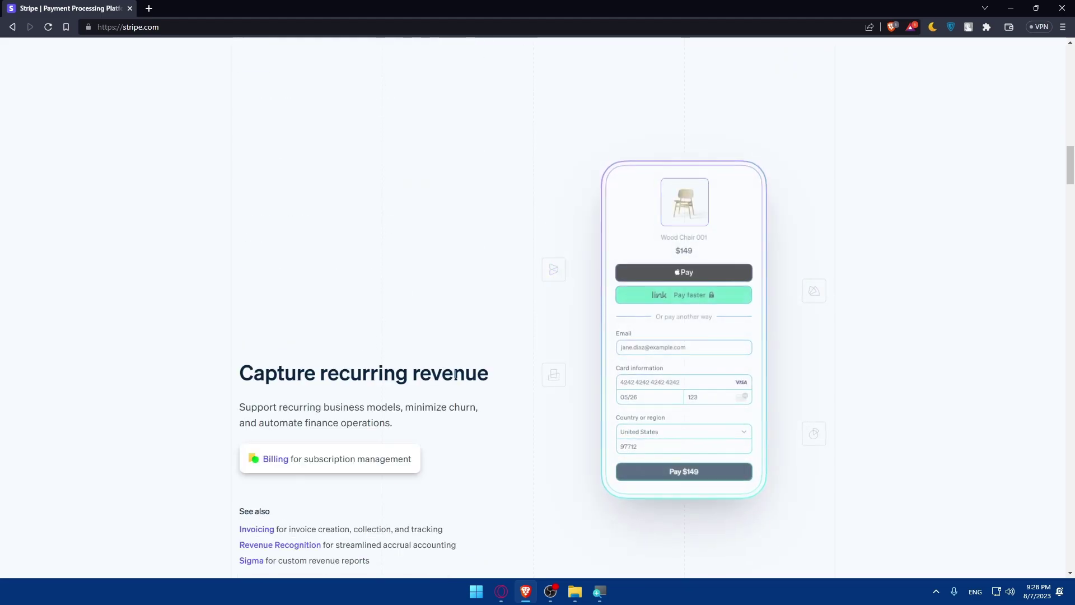
pyautogui.rightClick(455, 376)
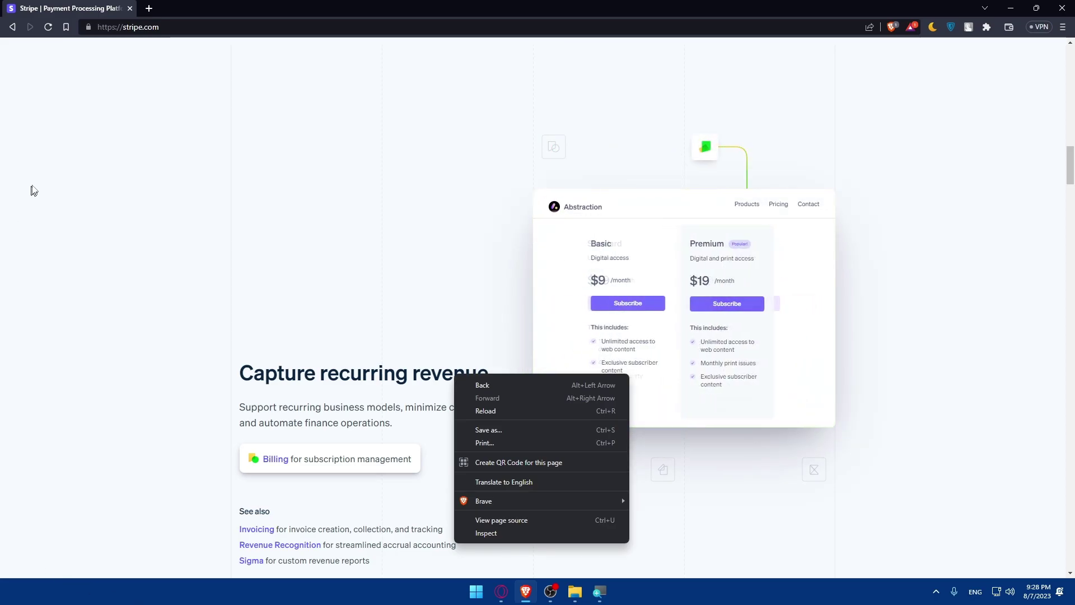
pyautogui.click(50, 168)
pyautogui.scroll(-6, 69, 185)
pyautogui.scroll(15, 70, 184)
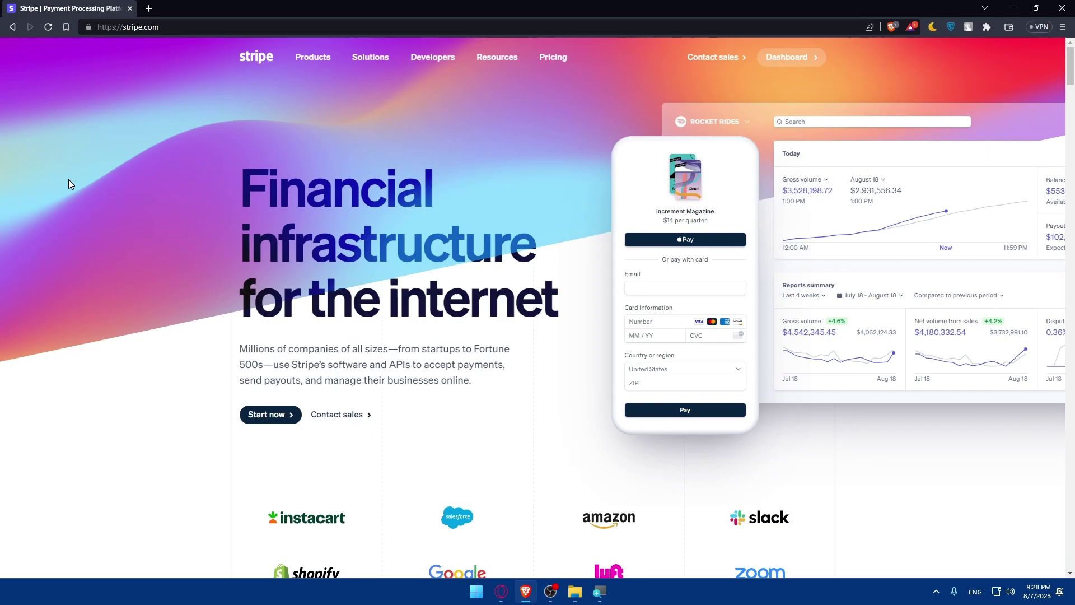
# Open the Stripe dashboard, then exit the Activate payments setup and leave without saving.
pyautogui.click(787, 57)
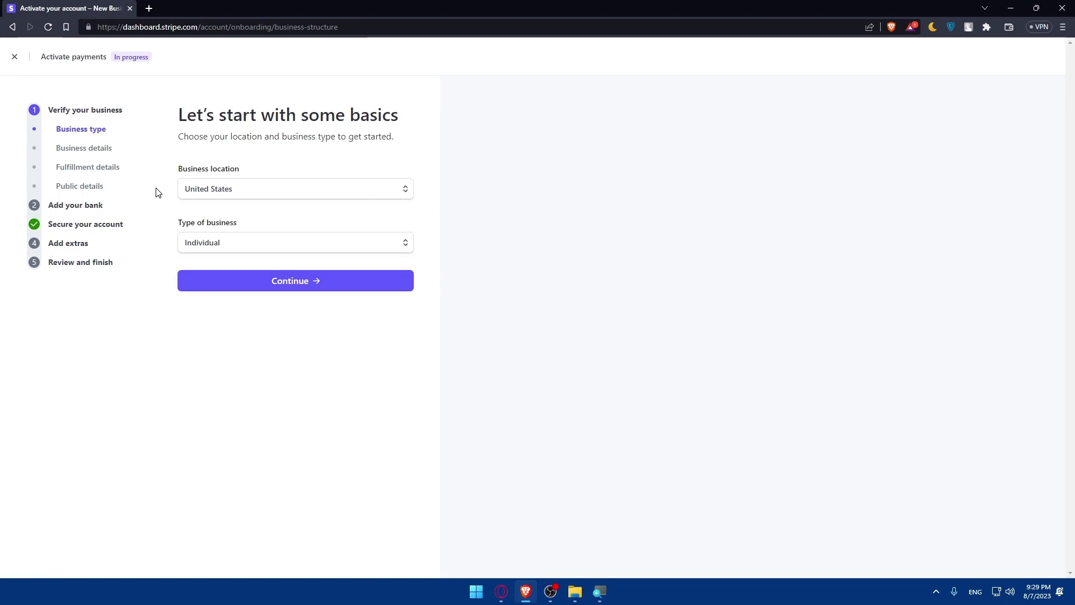
pyautogui.click(17, 59)
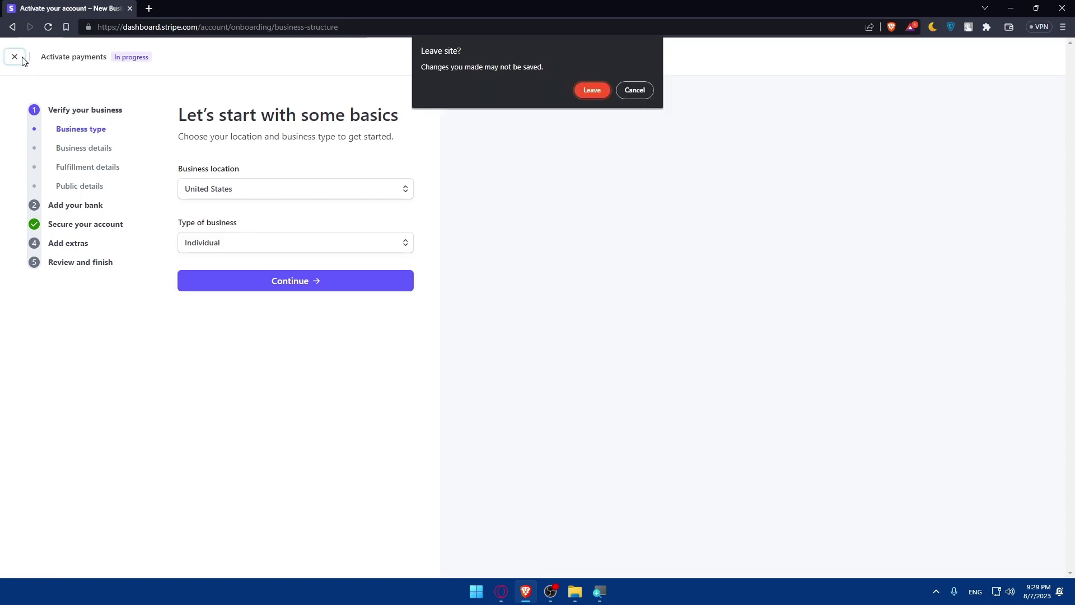
pyautogui.click(591, 90)
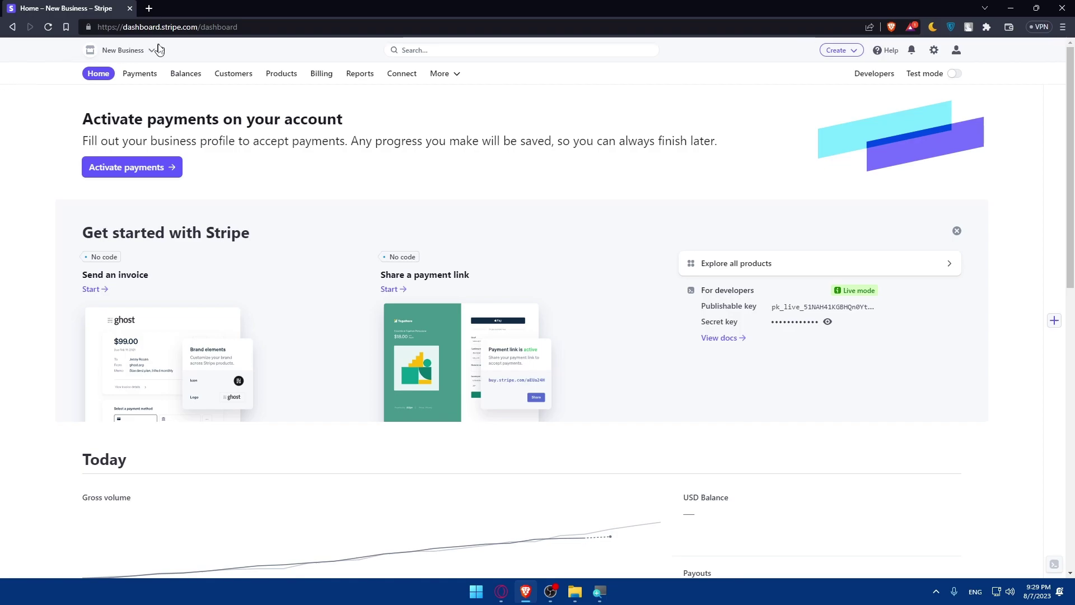
# Load quickbooks.com in a new Brave tab.
pyautogui.click(150, 9)
pyautogui.write('qui')
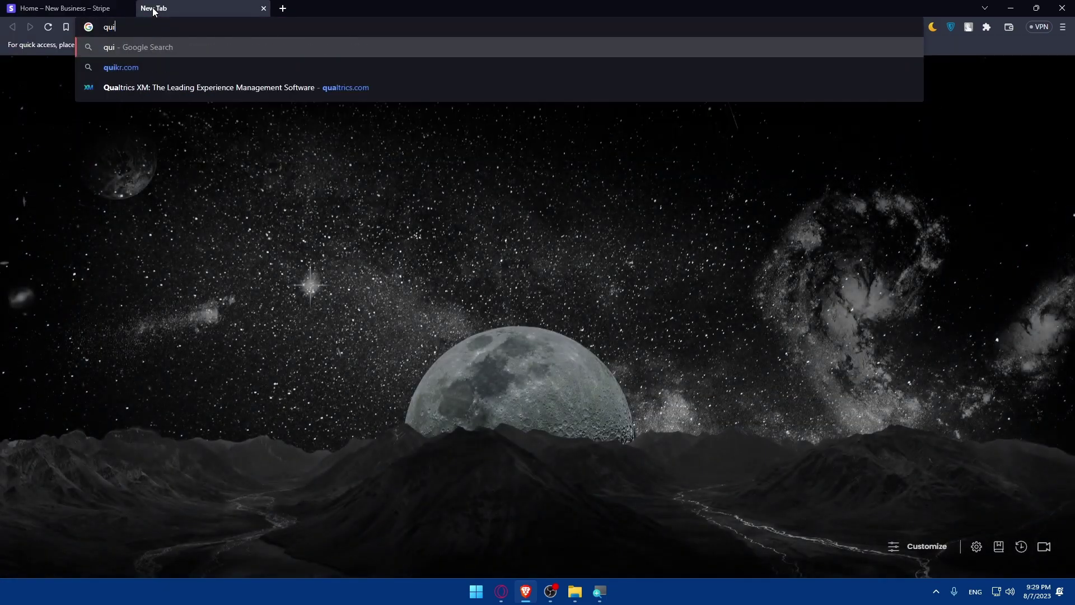
pyautogui.write('ckbooks')
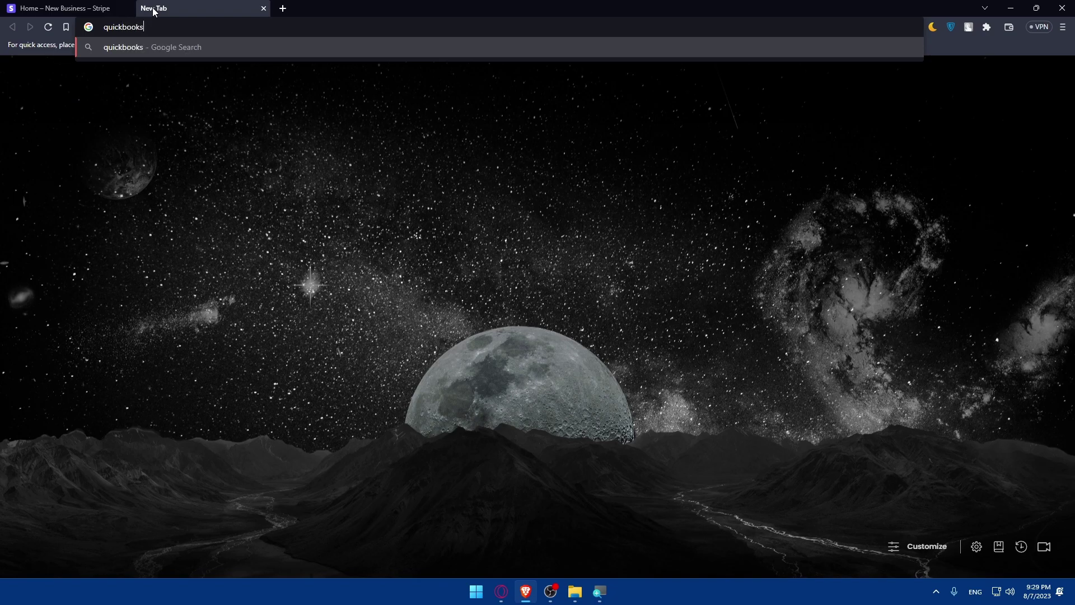
pyautogui.write('.com')
pyautogui.press('Return')
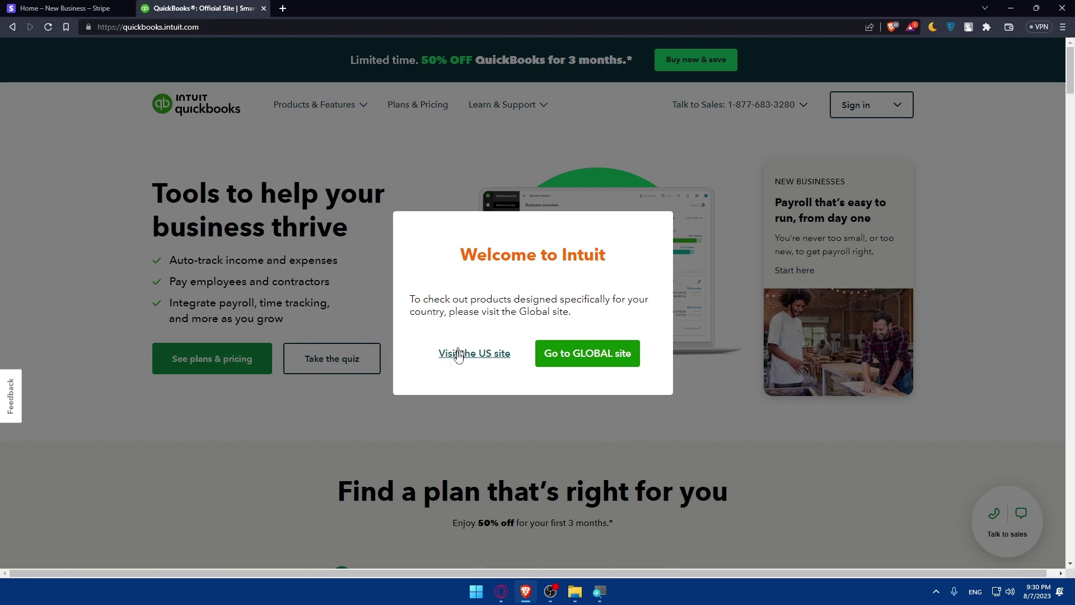
# Switch to the global QuickBooks site, browse plan pricing, then go to the QuickBooks Online login.
pyautogui.click(588, 352)
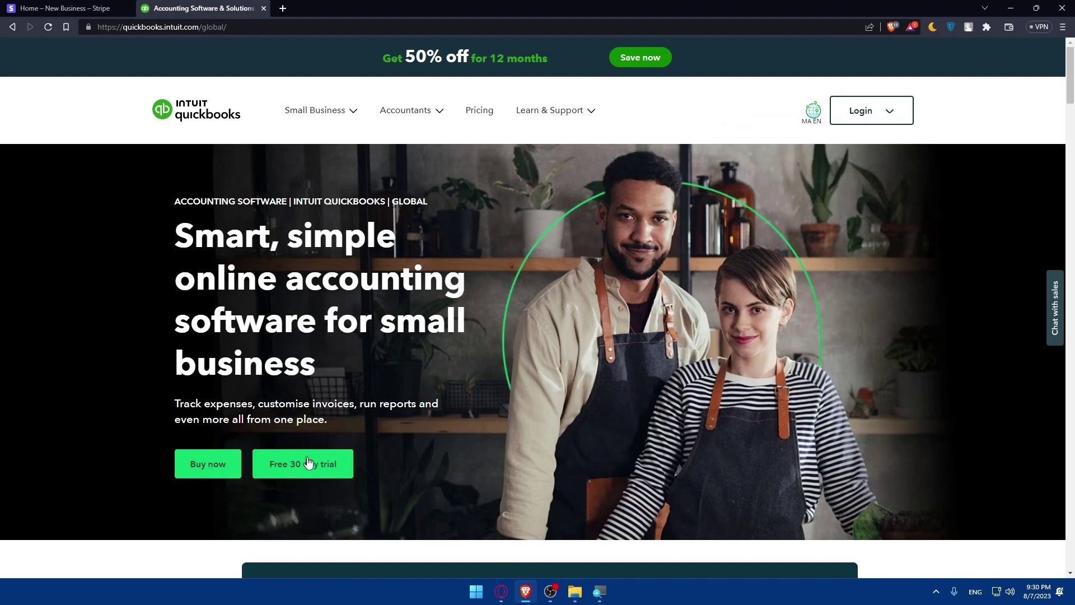
pyautogui.scroll(-3, 219, 333)
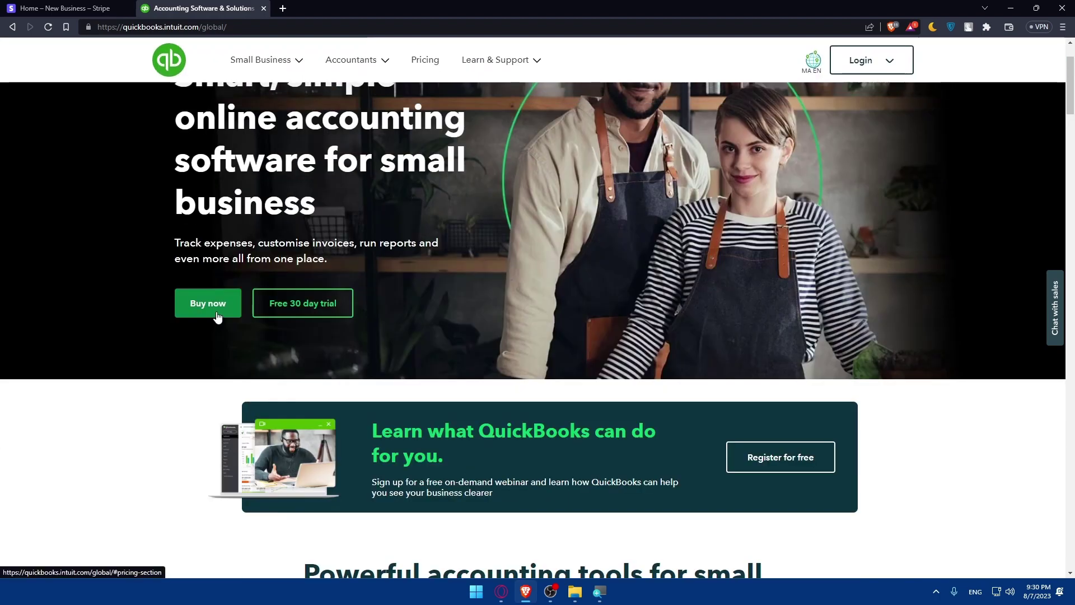
pyautogui.scroll(3, 389, 79)
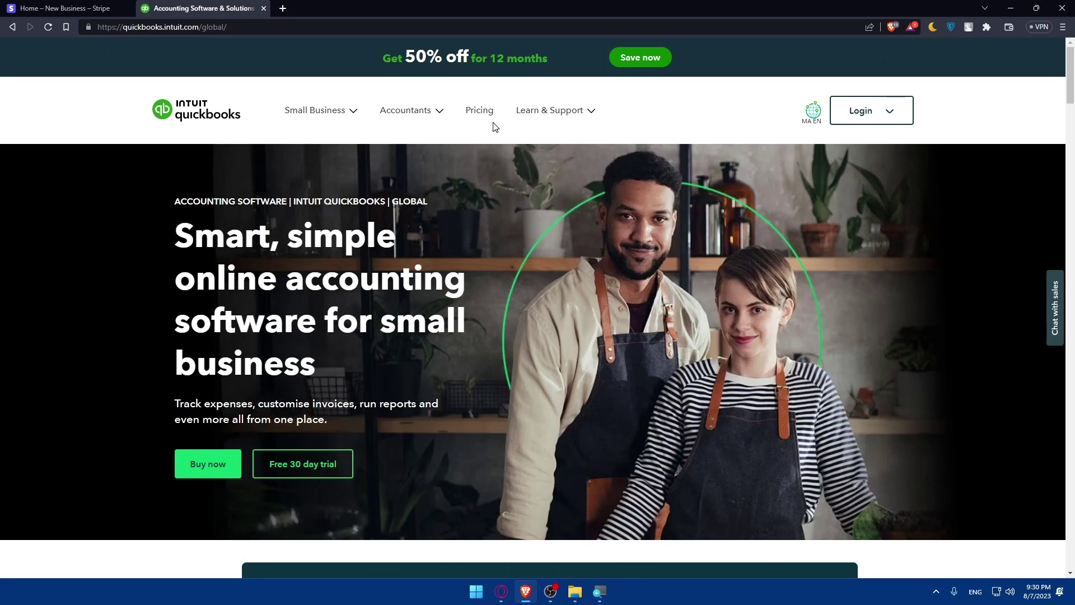
pyautogui.click(489, 121)
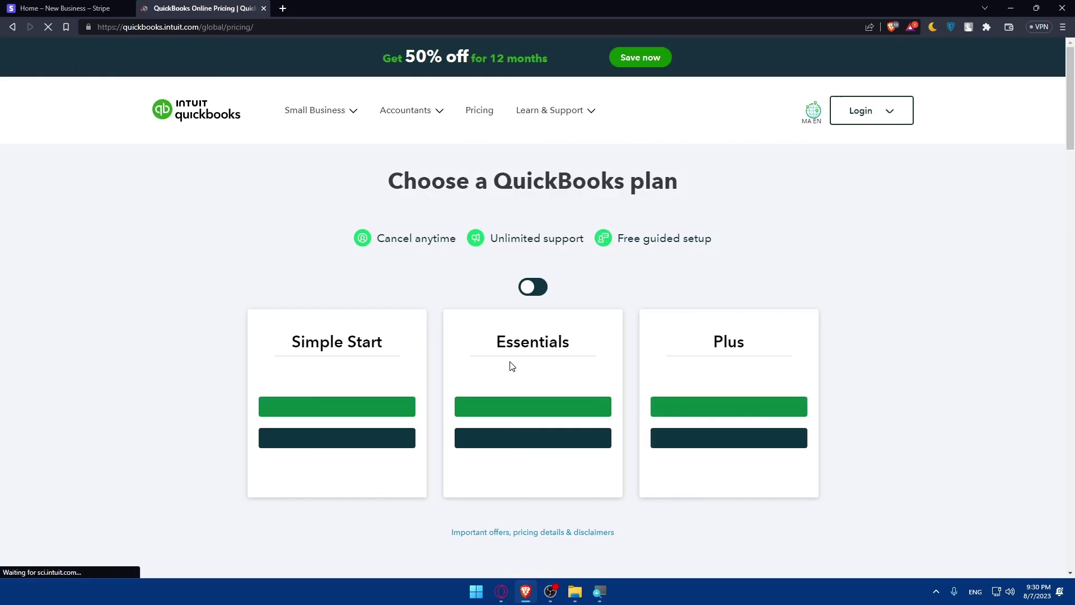
pyautogui.scroll(-5, 511, 364)
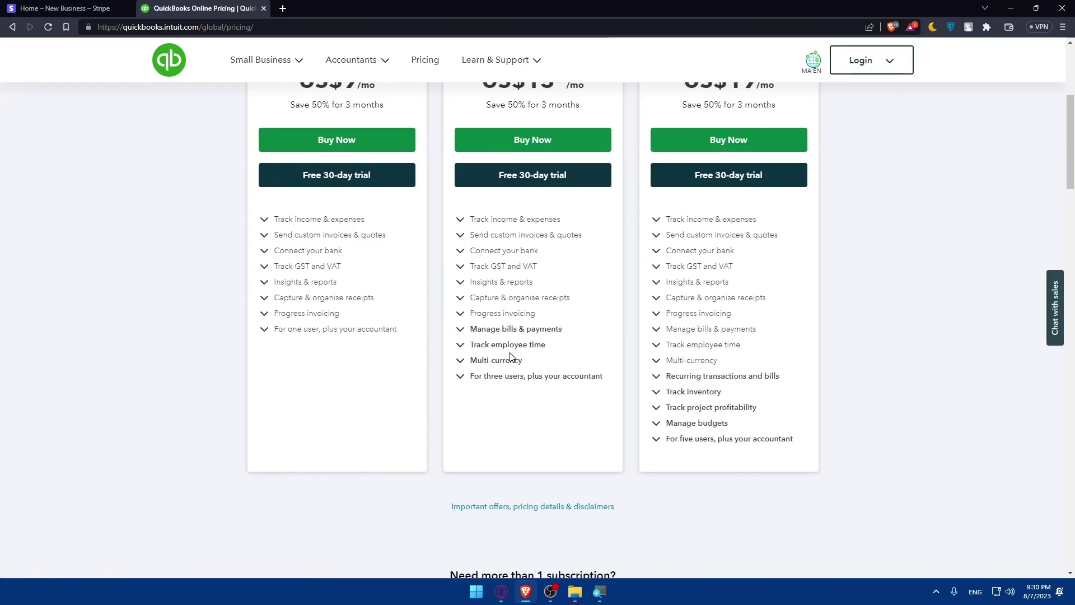
pyautogui.scroll(2, 511, 357)
pyautogui.click(866, 64)
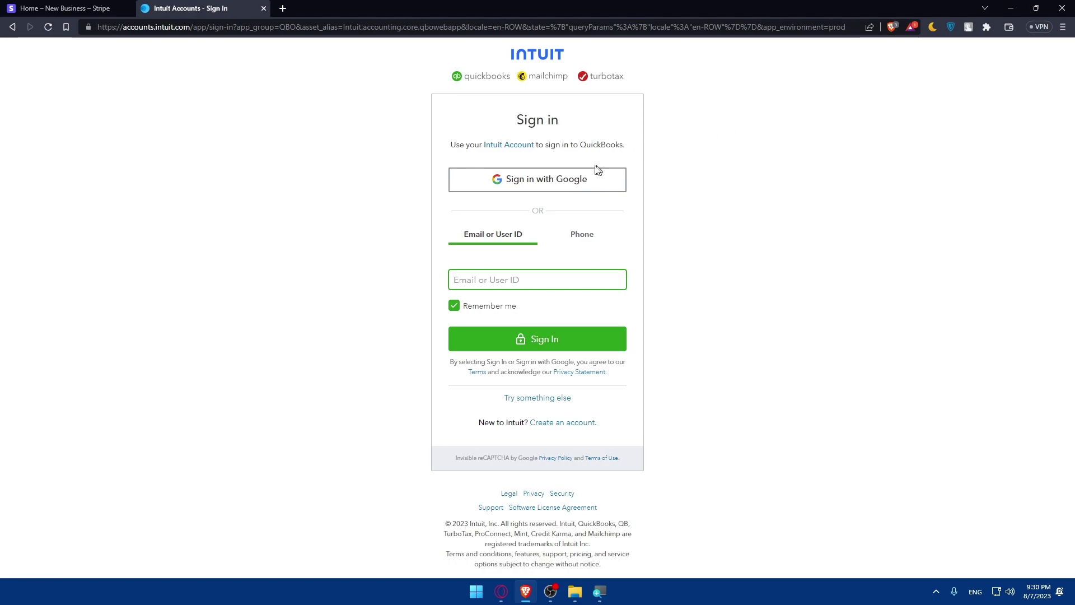
# Attempt Google sign-in and clear the Email field, then return to quickbooks.com instead.
pyautogui.click(567, 178)
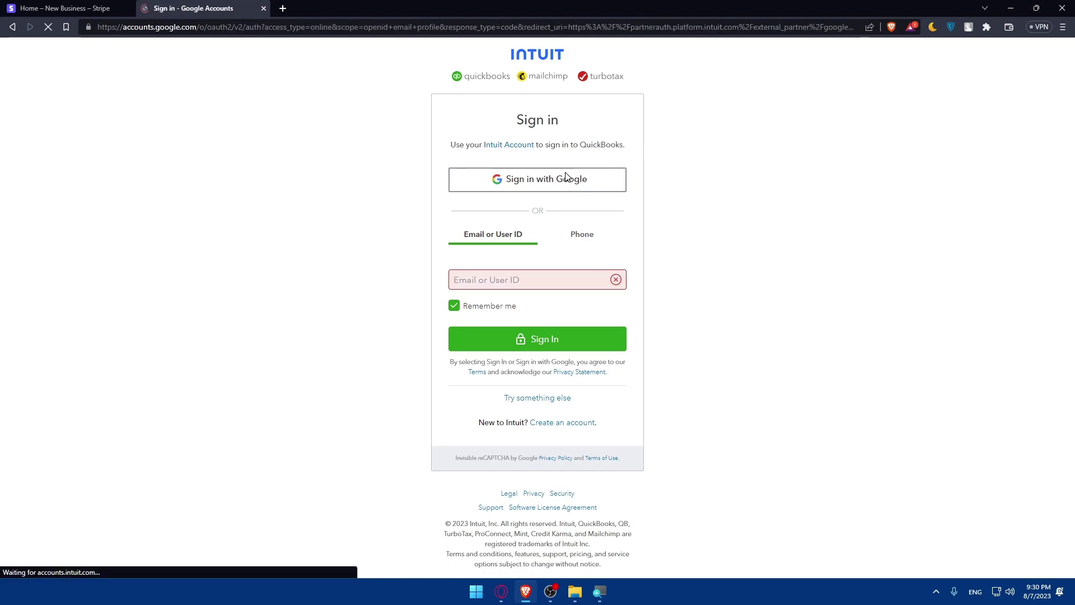
pyautogui.click(520, 283)
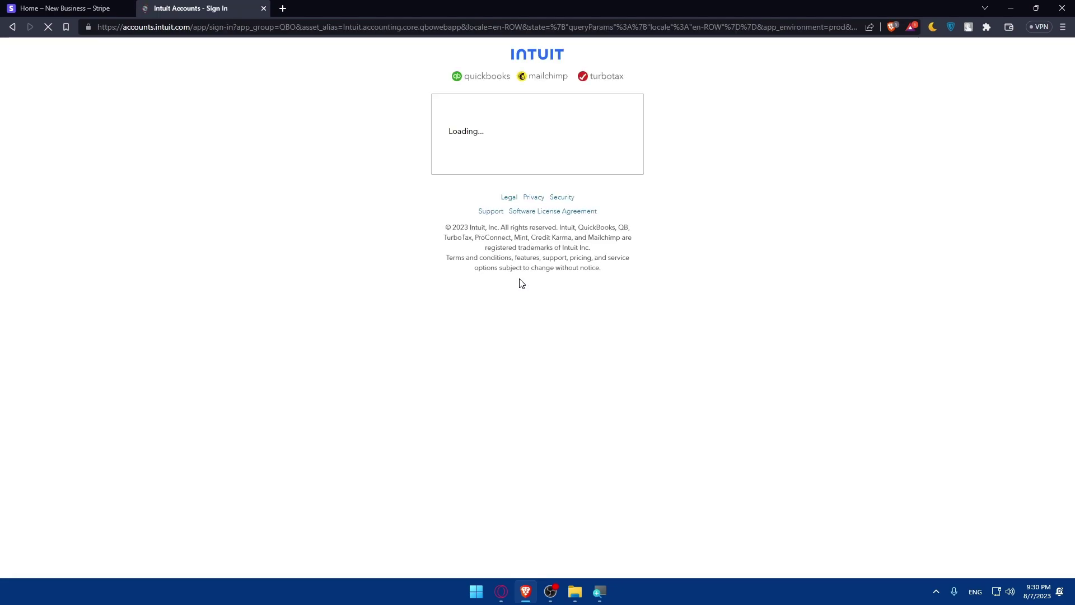
pyautogui.write('--')
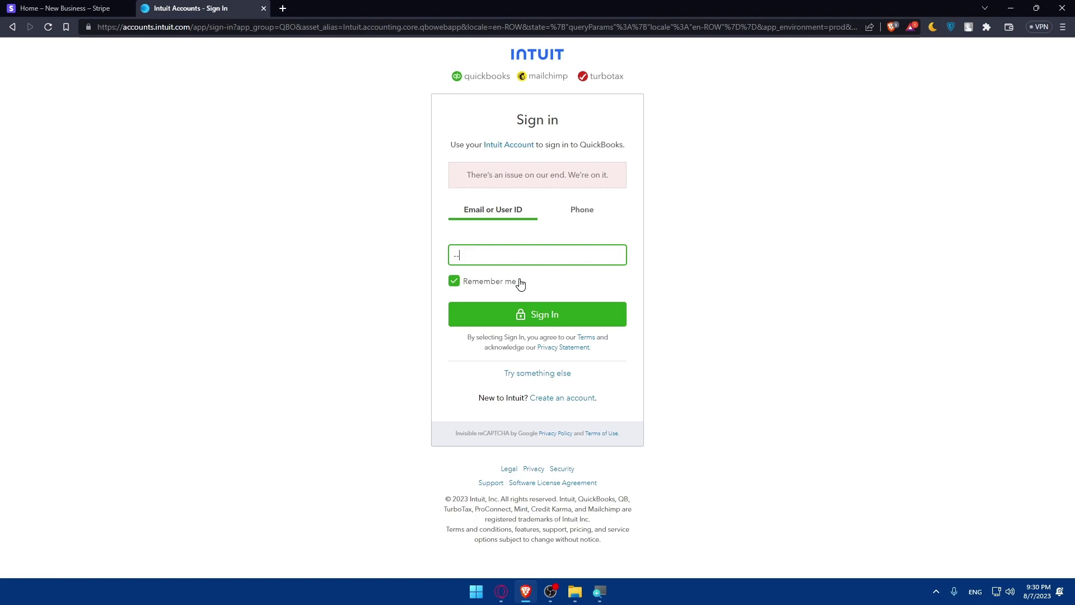
pyautogui.press('BackSpace')
pyautogui.press('BackSpace')
pyautogui.click(679, 193)
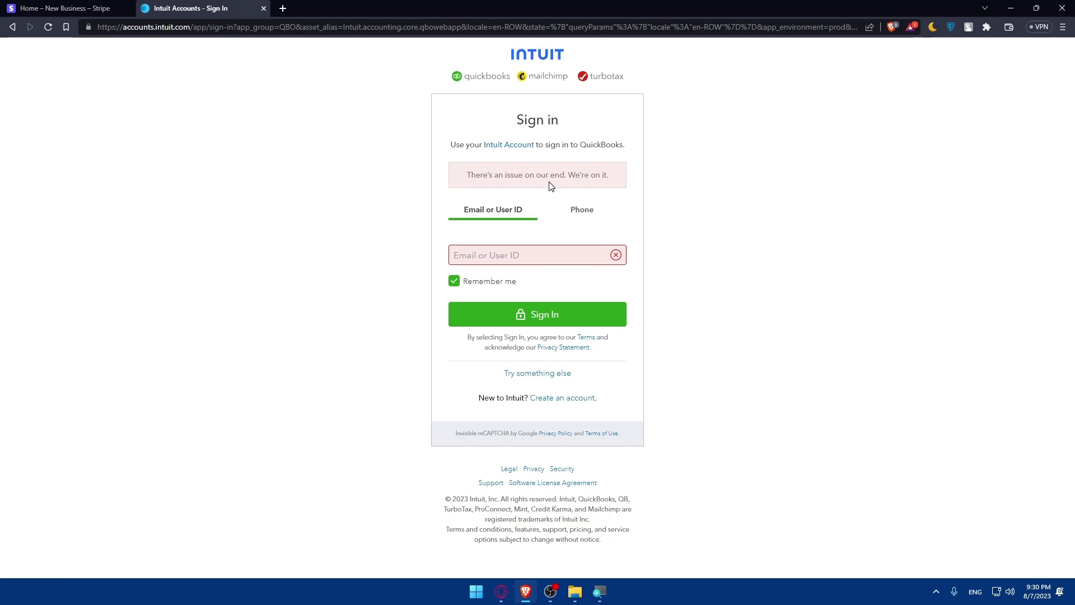
pyautogui.moveTo(607, 175); pyautogui.dragTo(560, 174)
pyautogui.click(406, 185)
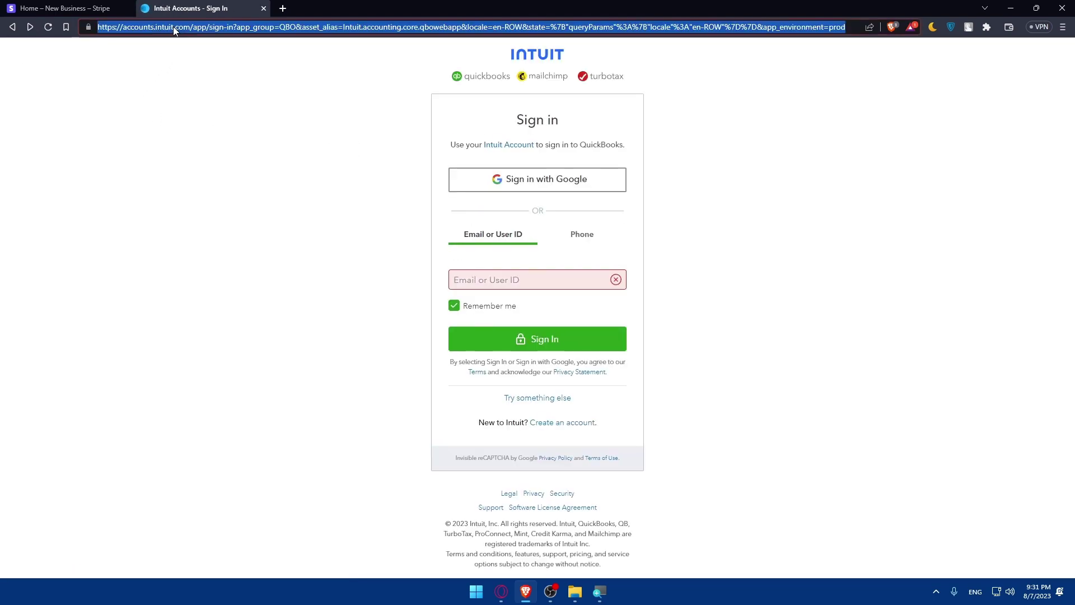
pyautogui.write('quic')
pyautogui.press('Return')
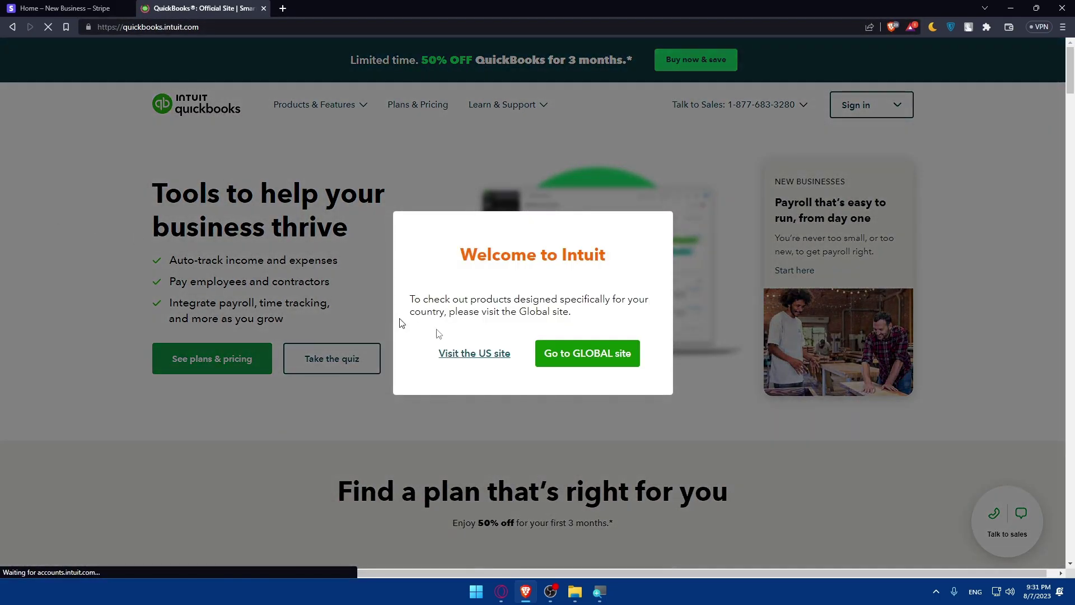
pyautogui.click(572, 355)
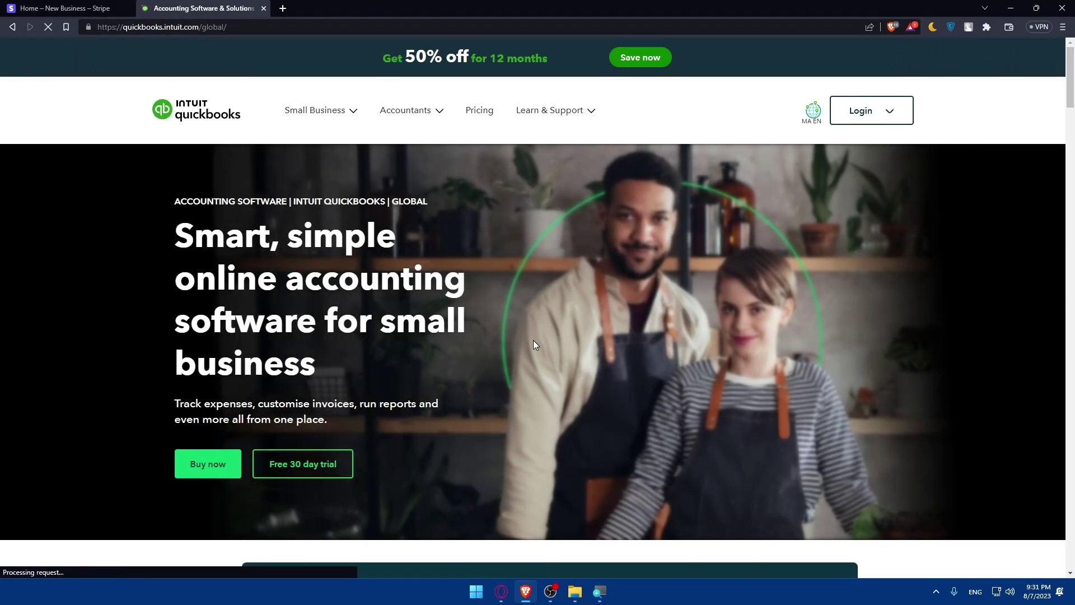
pyautogui.hotkey('alt', 'Left')
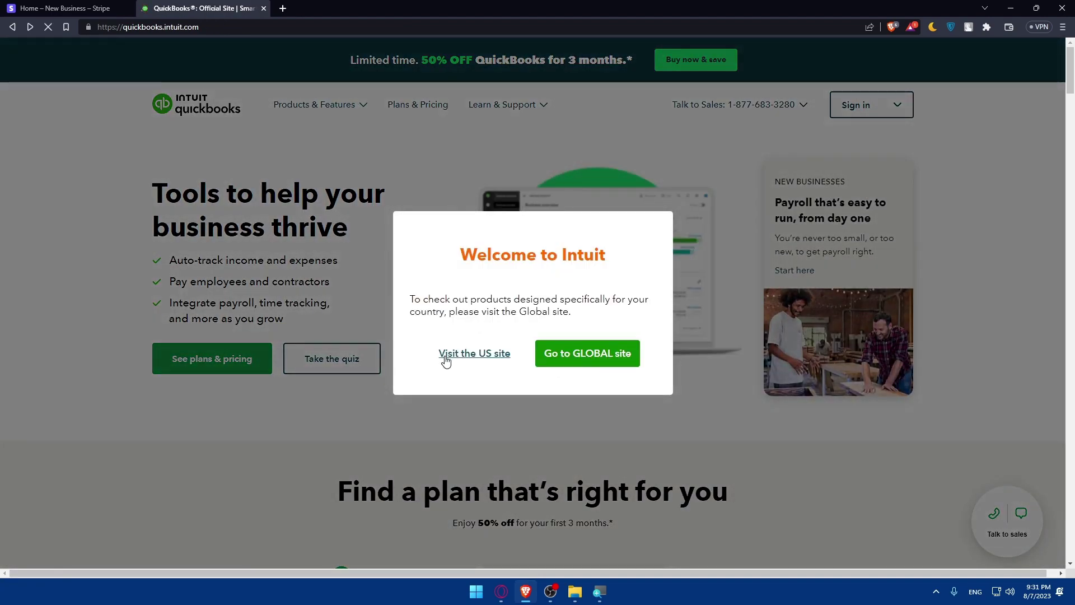
pyautogui.click(460, 353)
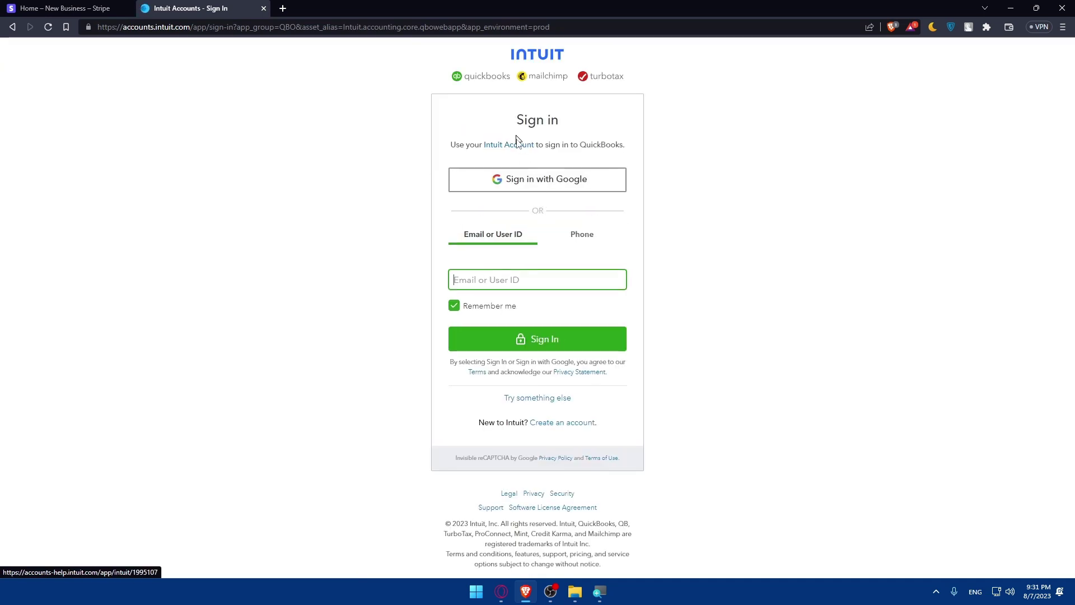
pyautogui.click(526, 190)
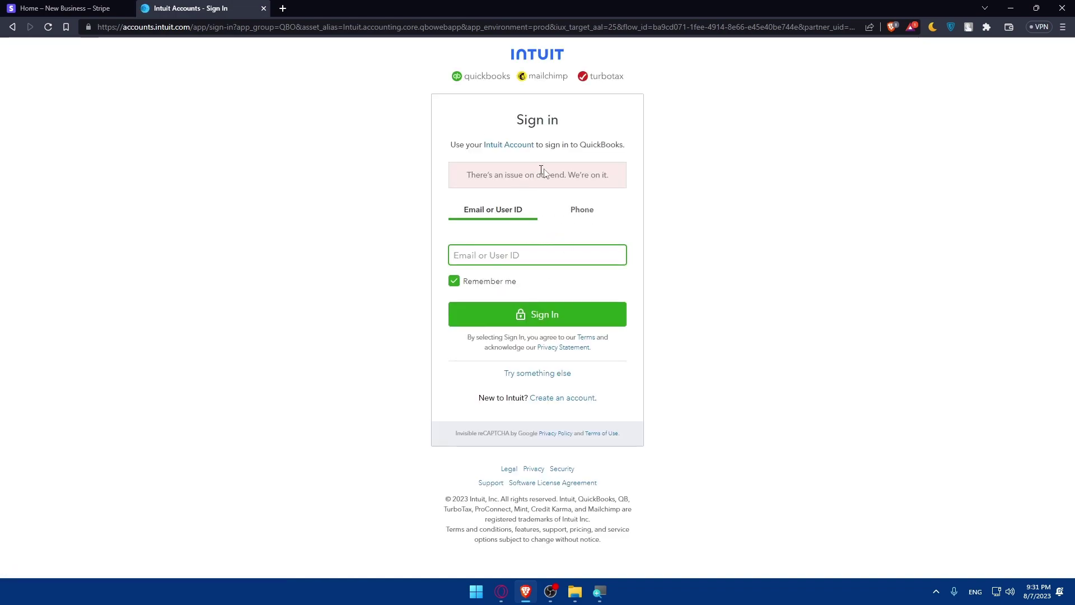
pyautogui.moveTo(544, 60); pyautogui.dragTo(419, 125)
pyautogui.click(329, 134)
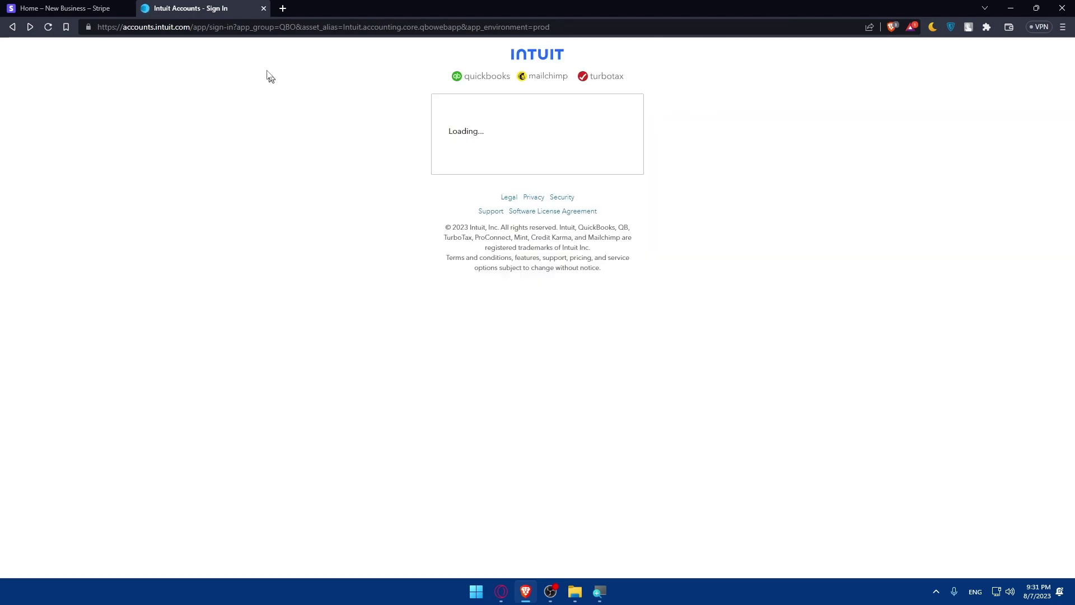
pyautogui.click(233, 34)
pyautogui.write('qui')
pyautogui.press('Return')
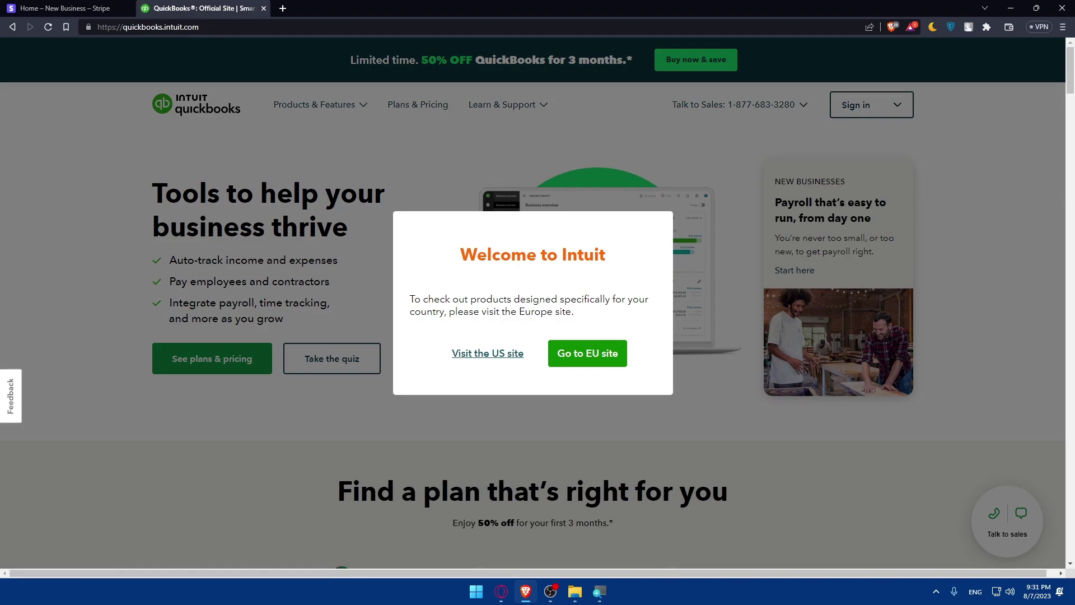
# Choose the EU QuickBooks site, reach the tets company dashboard, and reveal the Apps sidebar options.
pyautogui.click(560, 354)
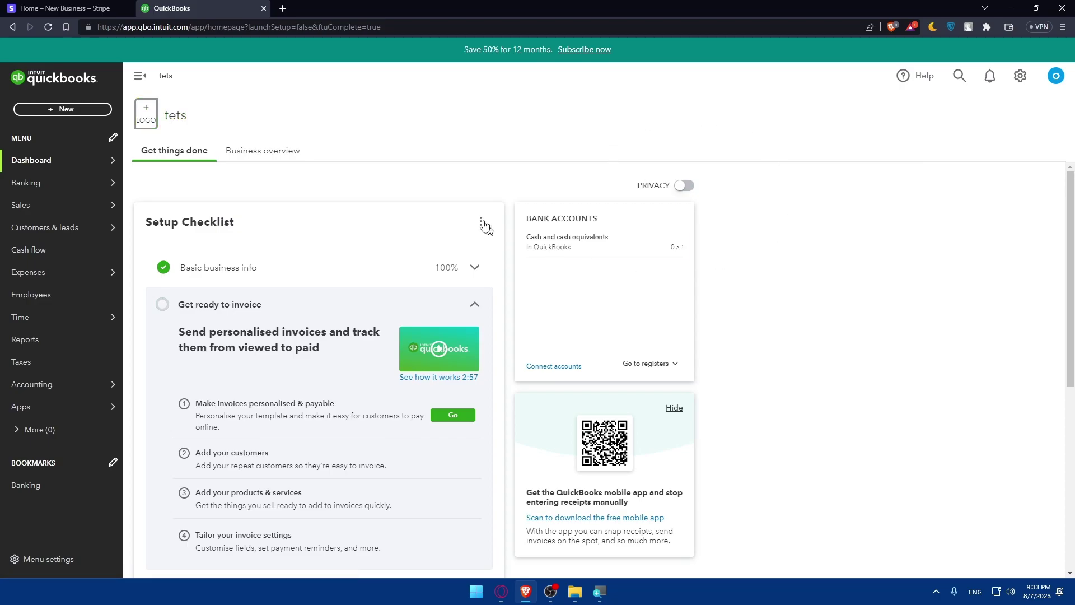
pyautogui.scroll(-5, 658, 275)
pyautogui.scroll(5, 657, 274)
pyautogui.scroll(-5, 657, 274)
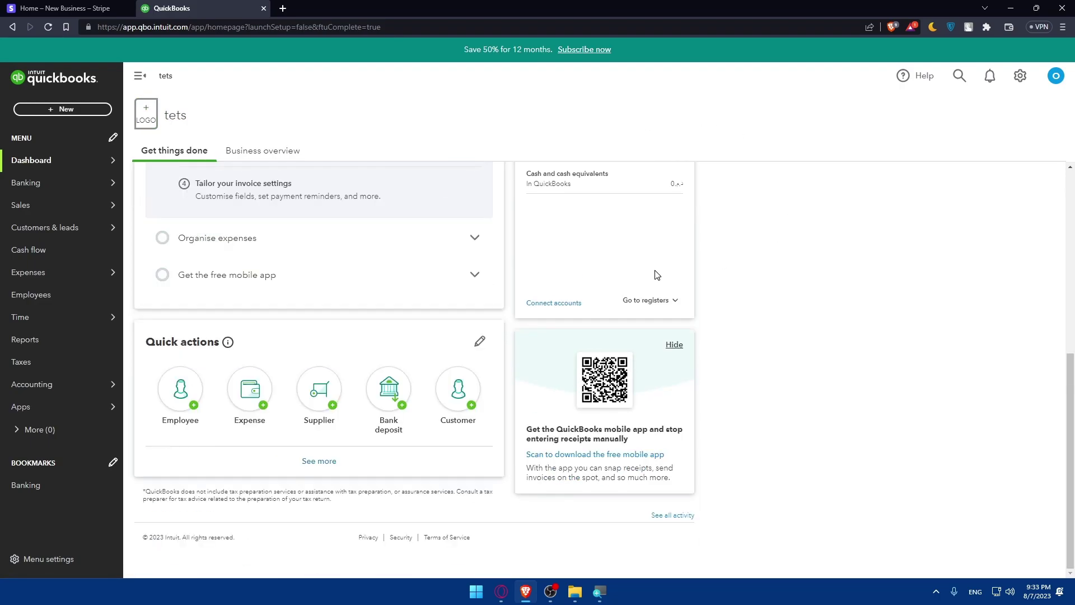
pyautogui.scroll(5, 658, 275)
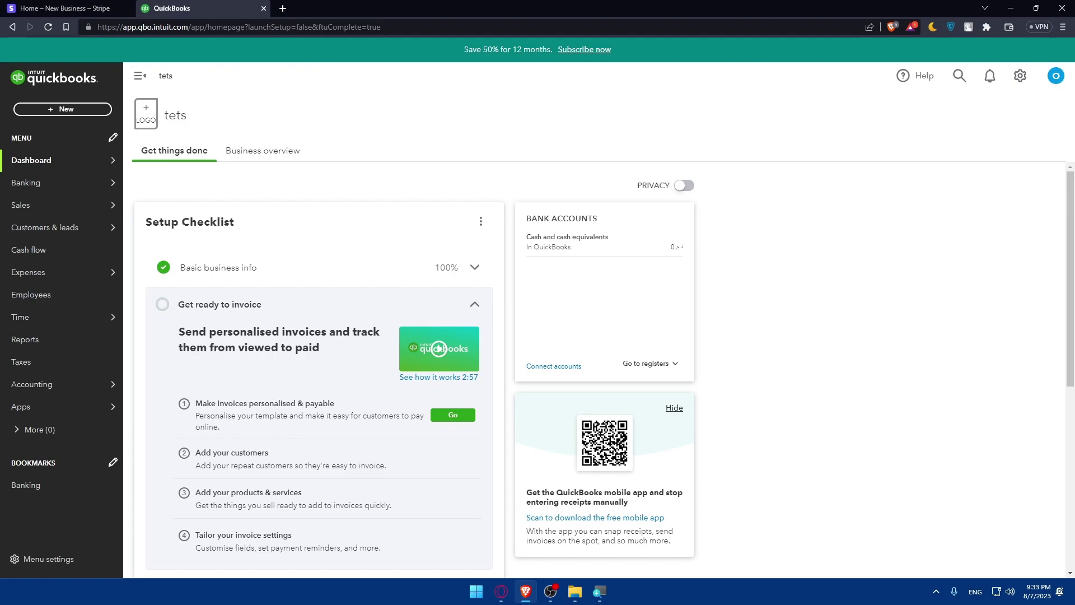
pyautogui.moveTo(61, 414)
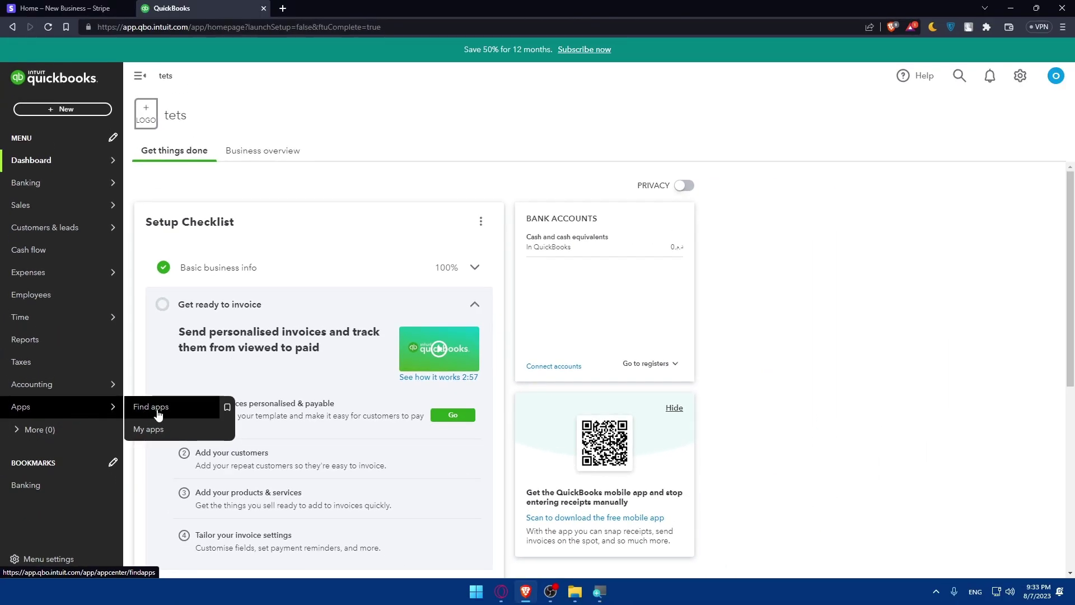
# Search the QuickBooks App Store's Find apps page for 'stripe'.
pyautogui.click(148, 408)
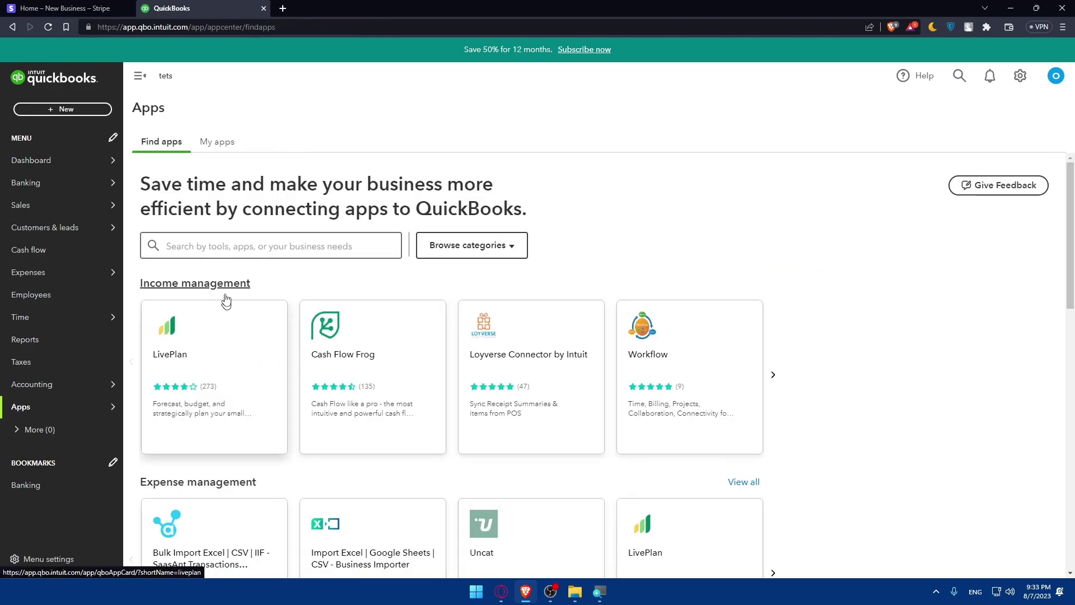
pyautogui.click(257, 246)
pyautogui.write('stri')
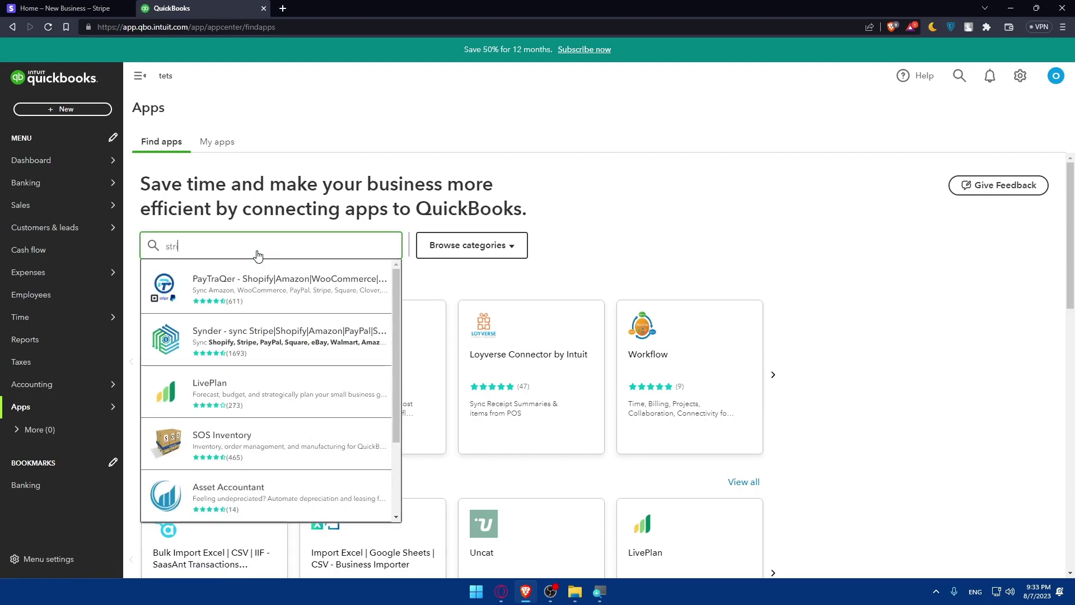
pyautogui.write('pe')
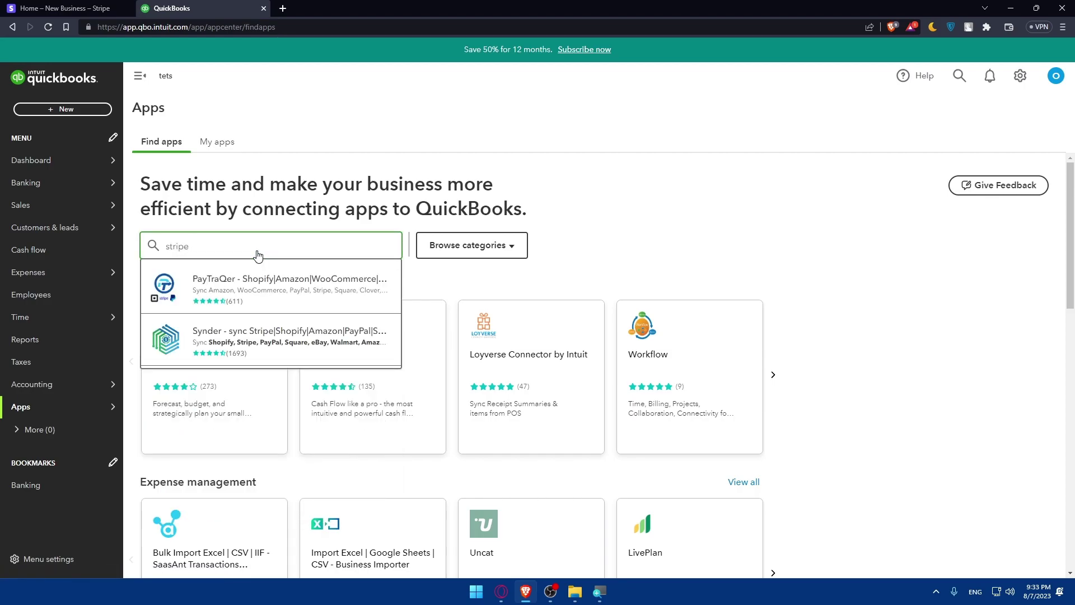
pyautogui.press('Return')
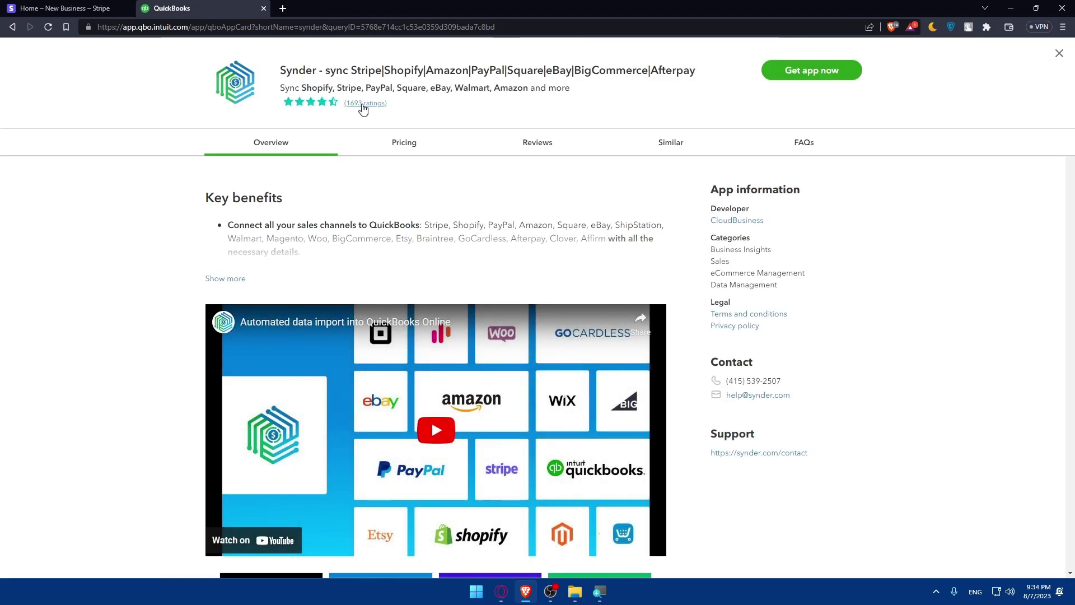
# Return to the stripe search results and open the Synder app's details page.
pyautogui.click(346, 126)
pyautogui.hotkey('alt', 'Left')
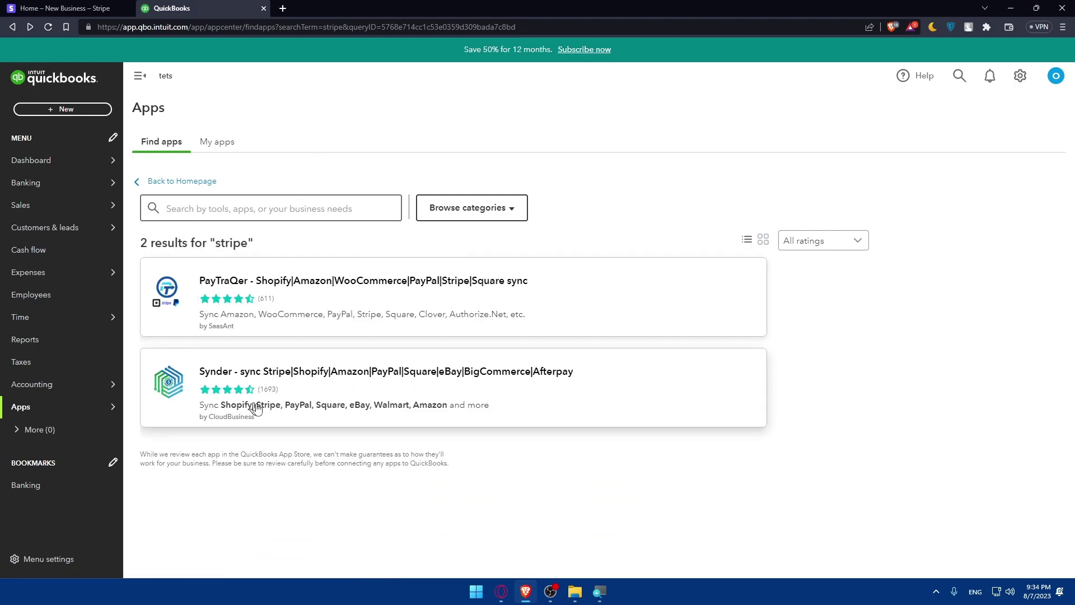
pyautogui.click(293, 397)
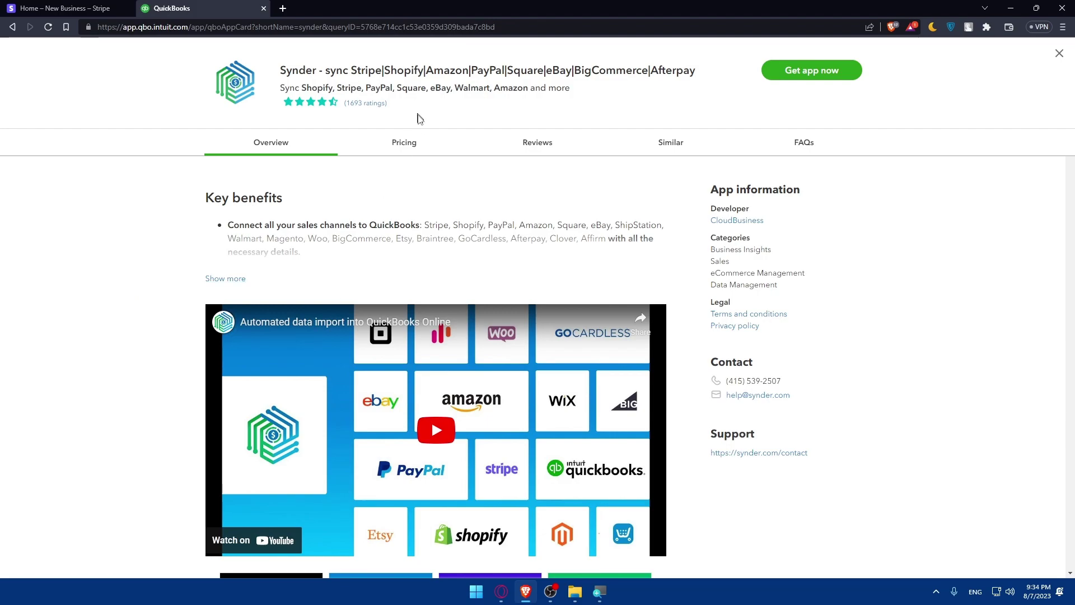
pyautogui.scroll(-2, 431, 157)
pyautogui.scroll(2, 509, 271)
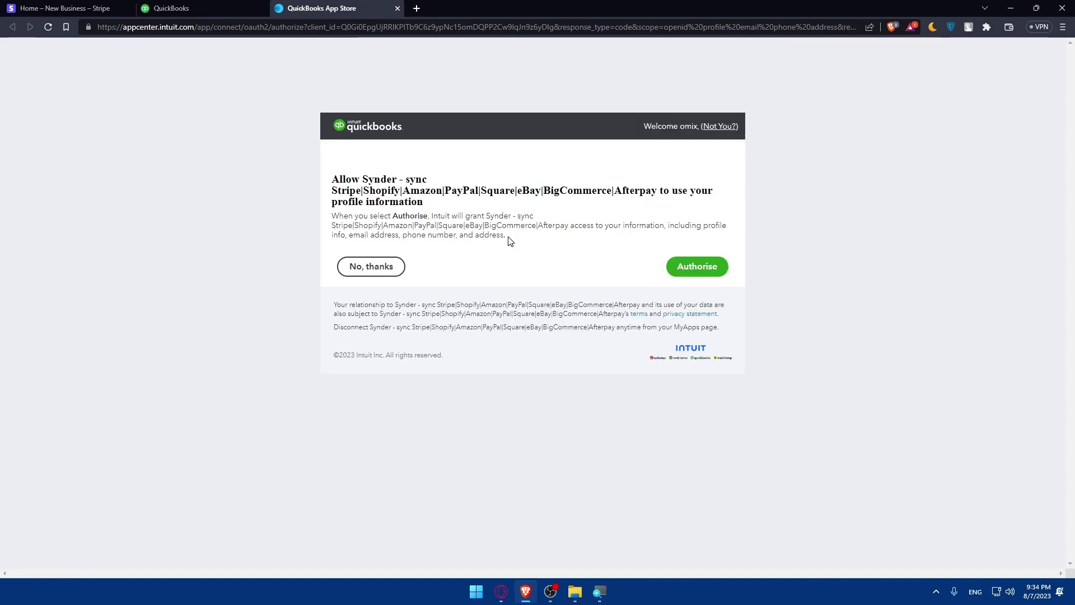
# Authorise Synder to use the profile information and connect it to the tets company.
pyautogui.click(699, 269)
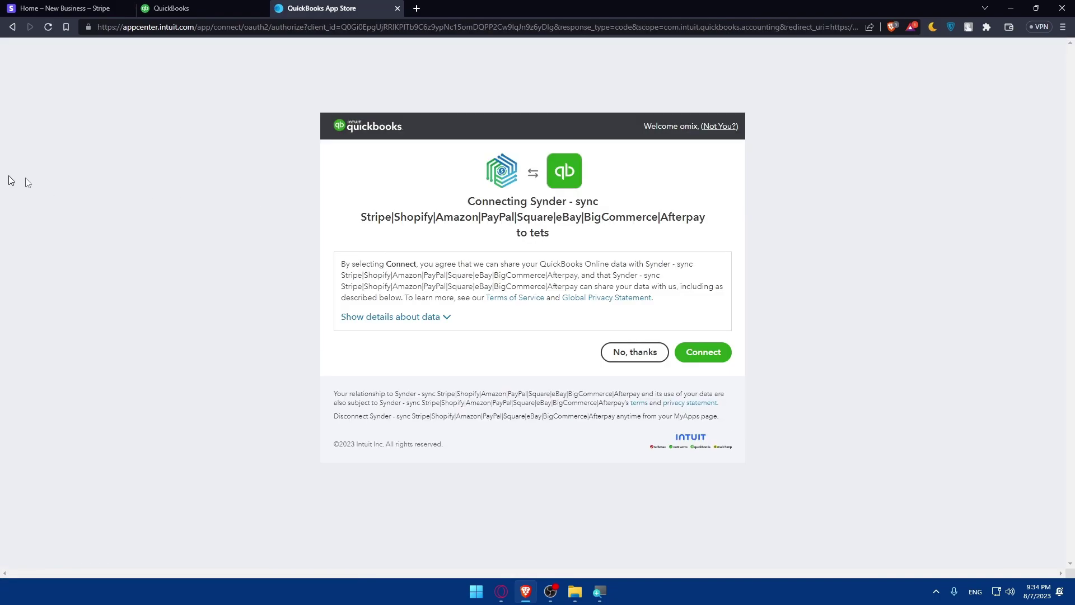
pyautogui.click(701, 355)
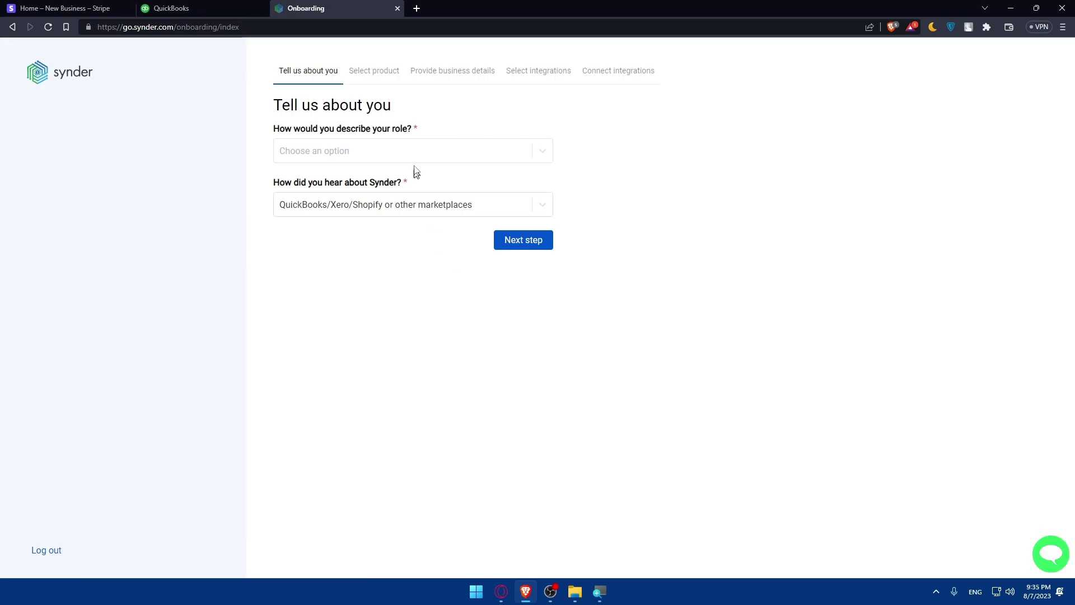
# Complete the about-you step: role Other, referral source Other with 'test'.
pyautogui.click(423, 153)
pyautogui.click(317, 277)
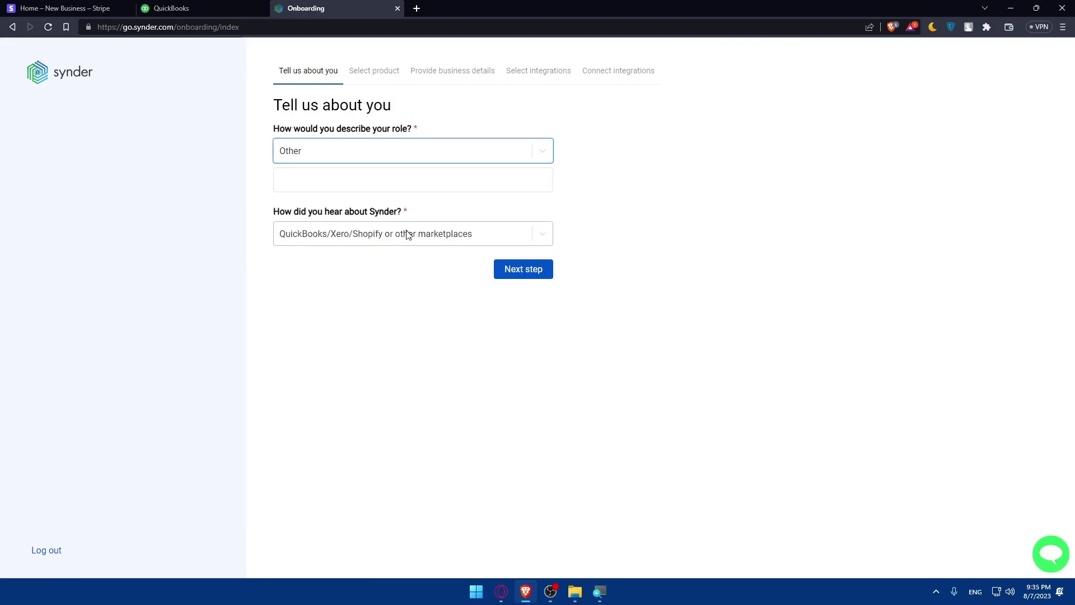
pyautogui.press('Tab')
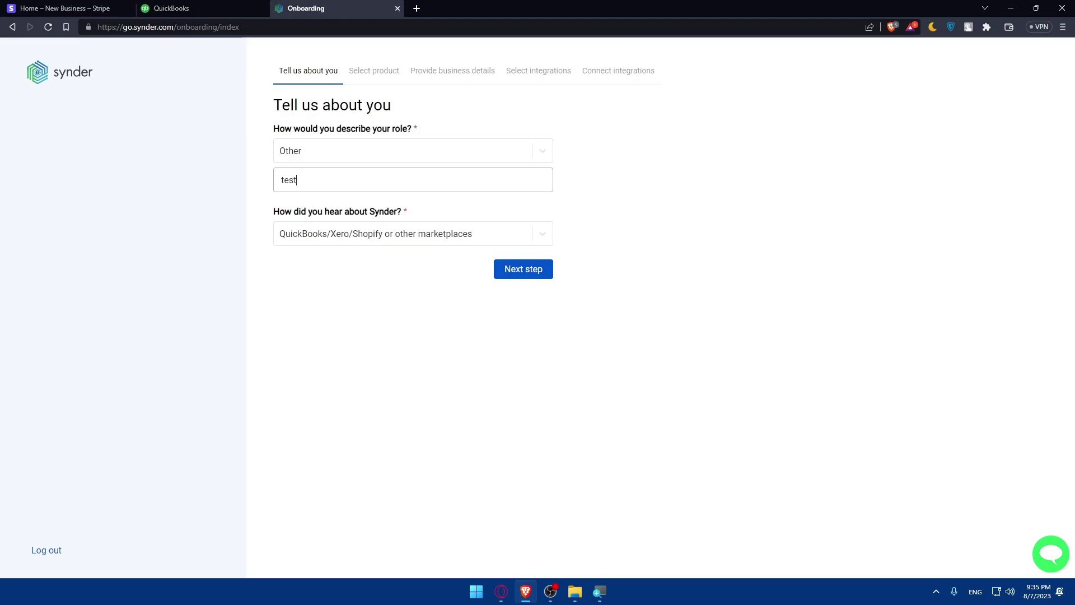
pyautogui.click(386, 235)
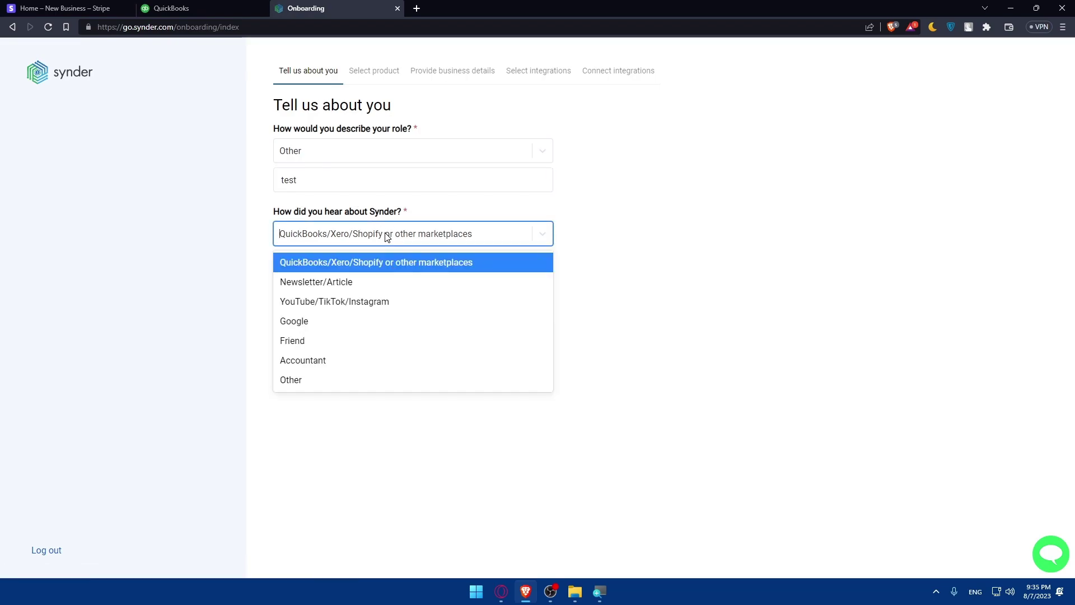
pyautogui.click(338, 379)
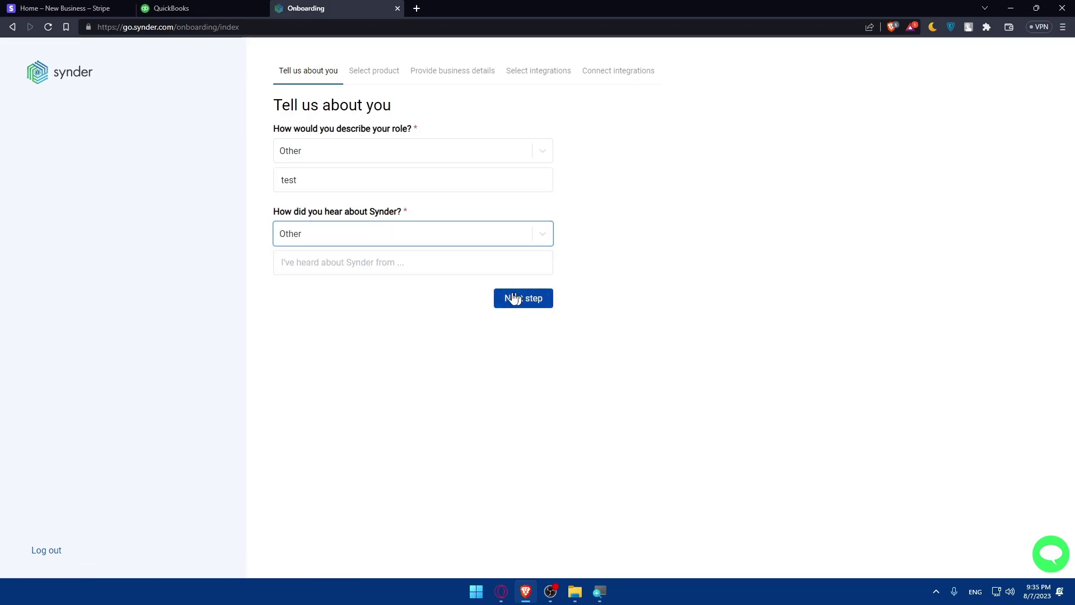
pyautogui.press('Tab')
pyautogui.write('test')
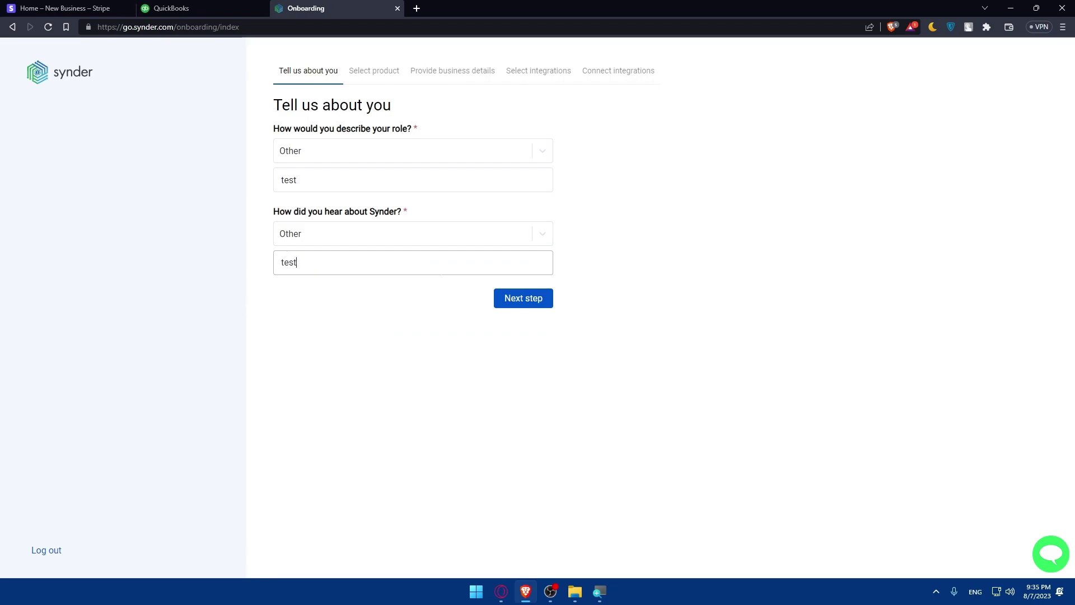
pyautogui.click(532, 298)
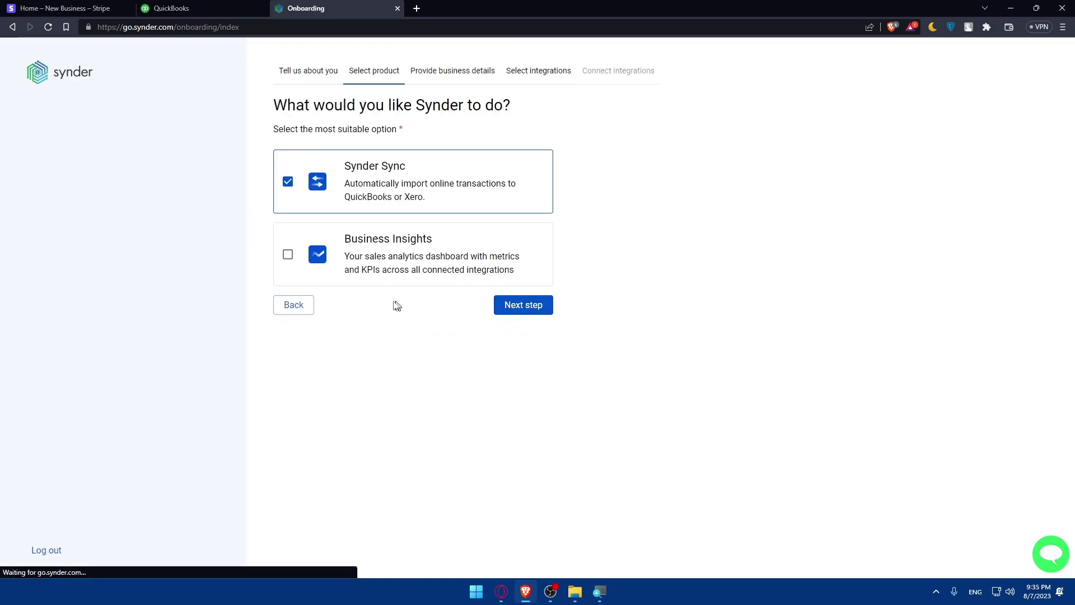
# Keep Synder Sync, then set industry to Automotive and time in business to Less than 1 year.
pyautogui.click(526, 307)
pyautogui.click(528, 510)
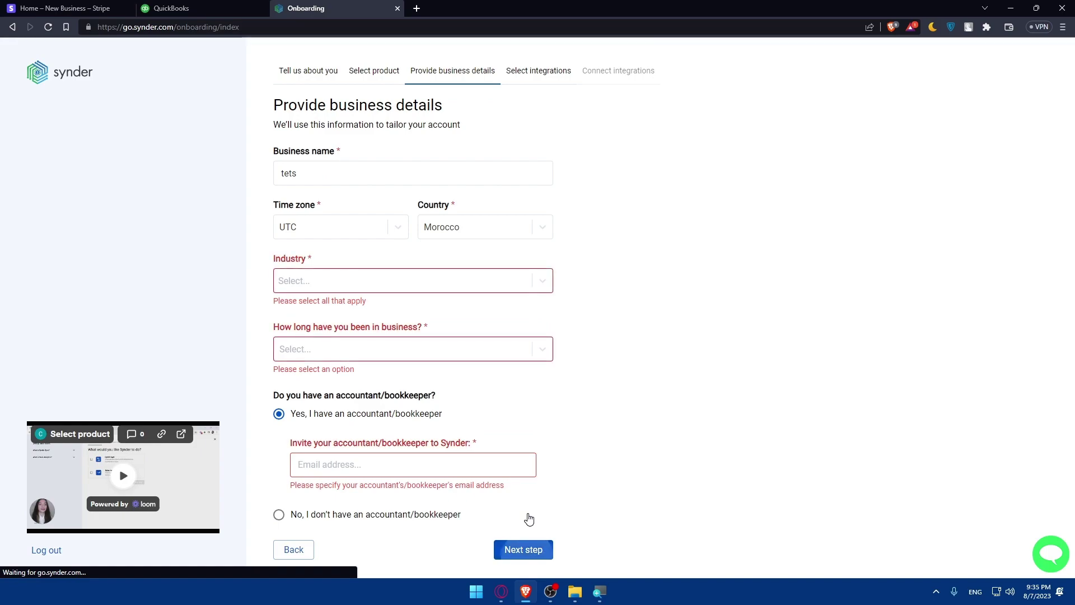
pyautogui.click(365, 285)
pyautogui.click(342, 318)
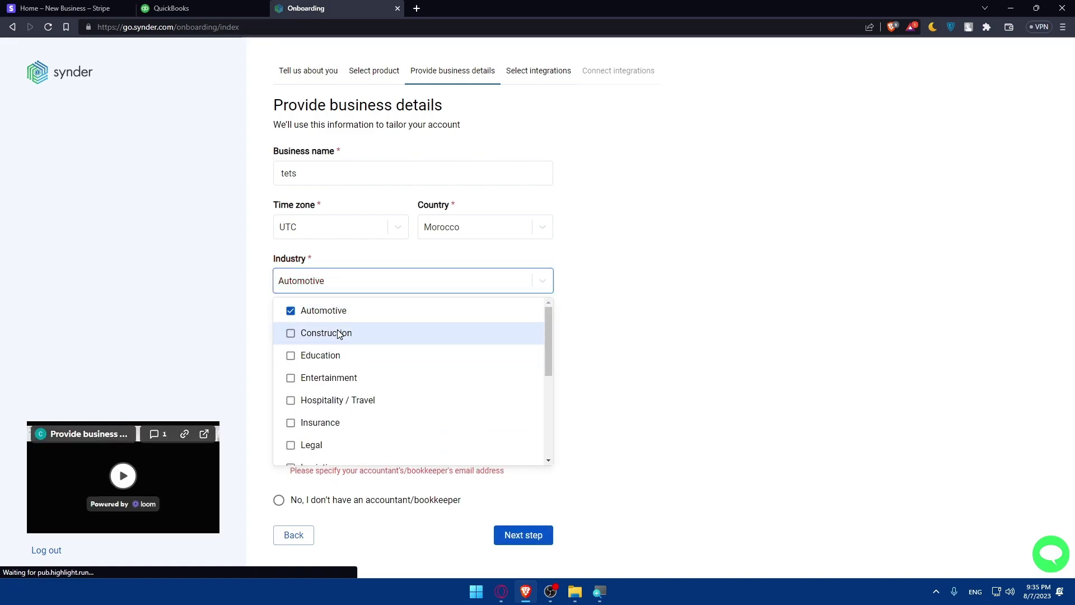
pyautogui.press('Escape')
pyautogui.click(369, 339)
pyautogui.click(336, 383)
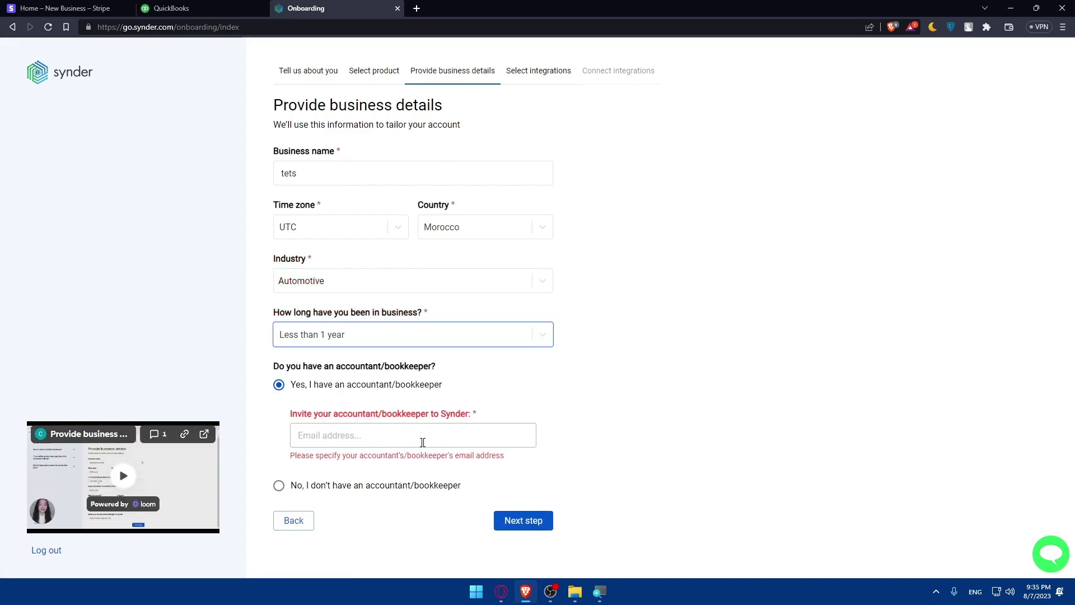
# Enter a test accountant email, mark no accountant or bookkeeper, and submit business details.
pyautogui.click(423, 442)
pyautogui.write('bib')
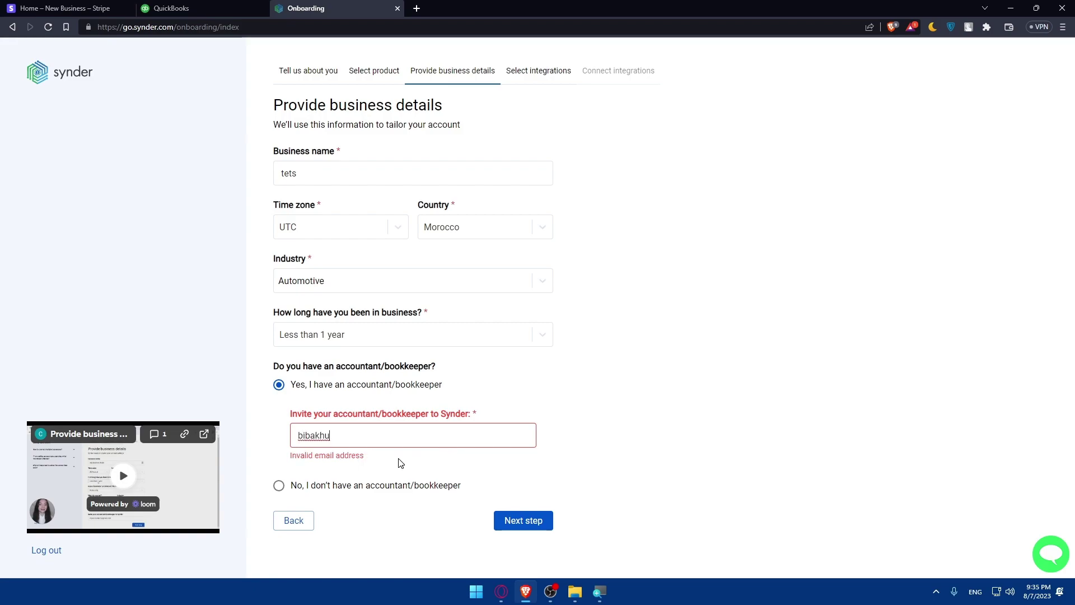
pyautogui.write('akh')
pyautogui.press('BackSpace')
pyautogui.press('BackSpace')
pyautogui.press('BackSpace')
pyautogui.press('BackSpace')
pyautogui.press('BackSpace')
pyautogui.press('BackSpace')
pyautogui.write('test@gmail.com')
pyautogui.click(334, 471)
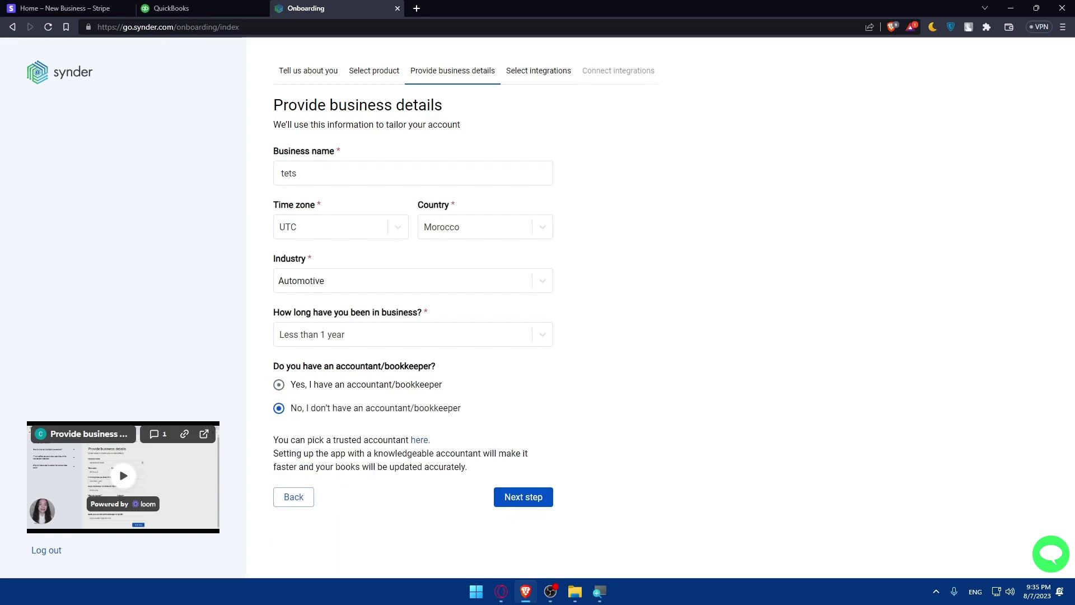
pyautogui.click(550, 499)
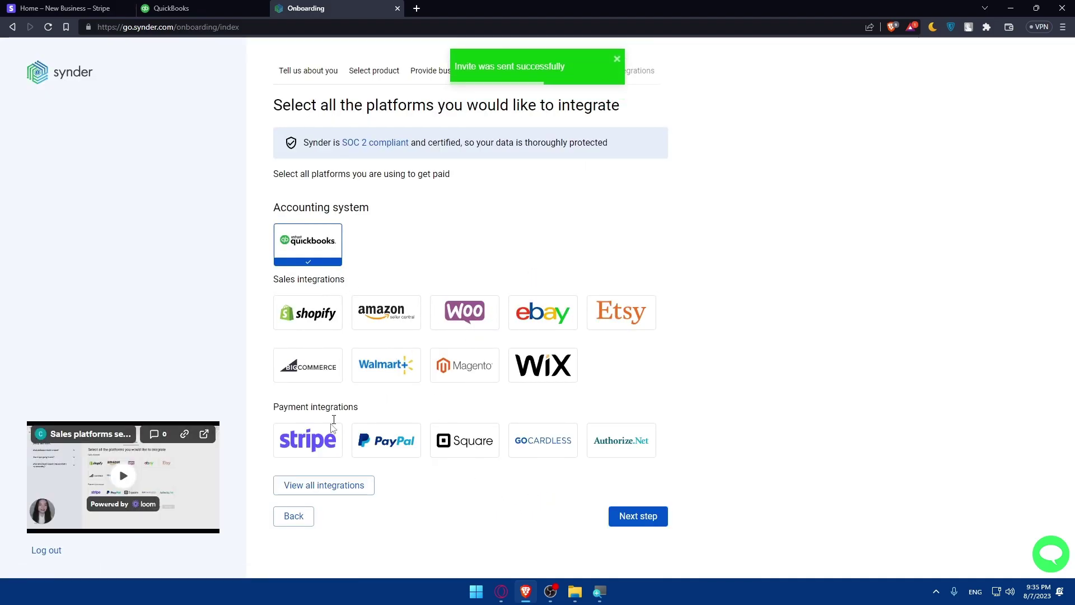
# Pick Stripe as the payment integration with Per transaction sync, advancing to Connect integrations.
pyautogui.click(313, 444)
pyautogui.click(650, 514)
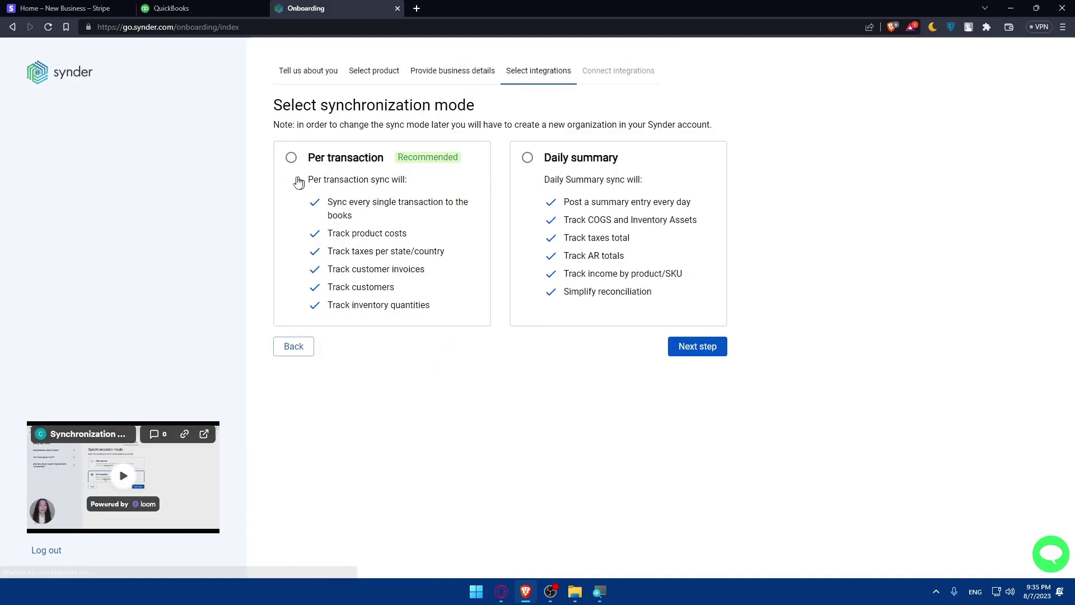
pyautogui.click(303, 178)
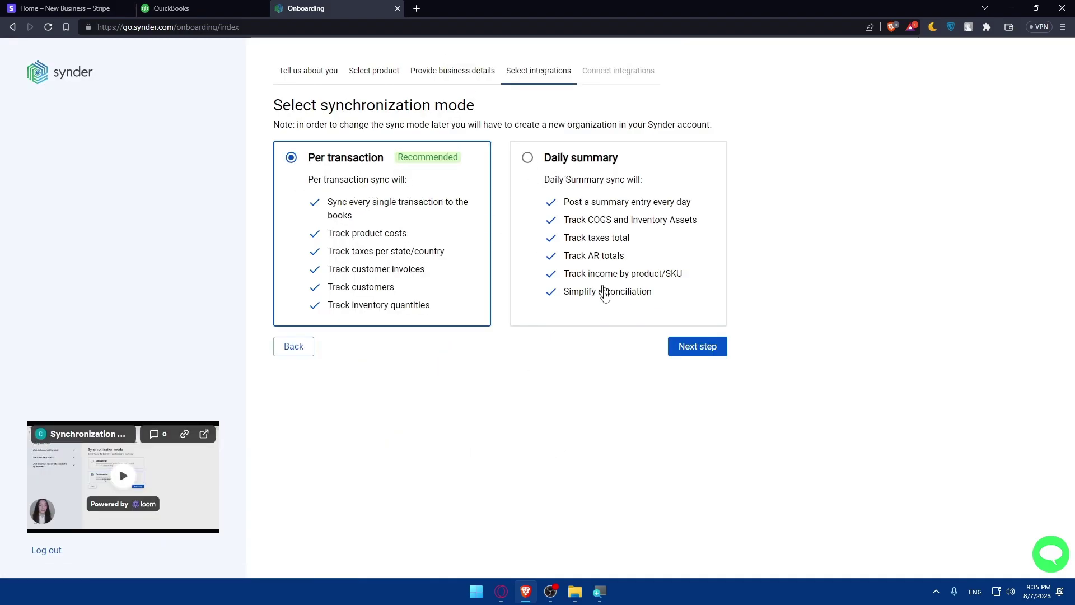
pyautogui.click(692, 351)
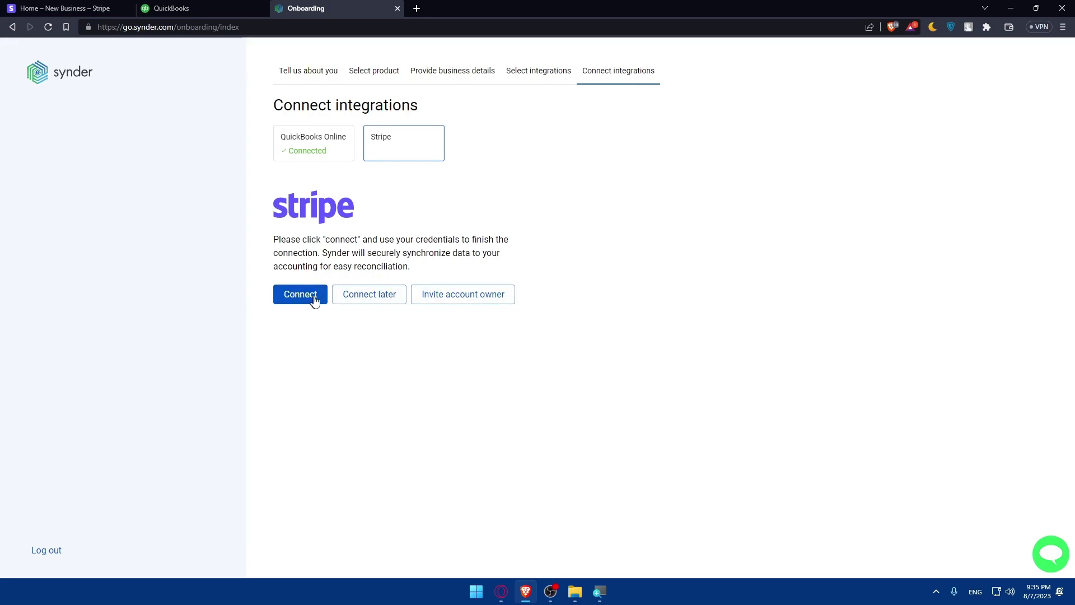
# Start the Stripe connection and choose the Unnamed account to connect to Synder.
pyautogui.click(315, 301)
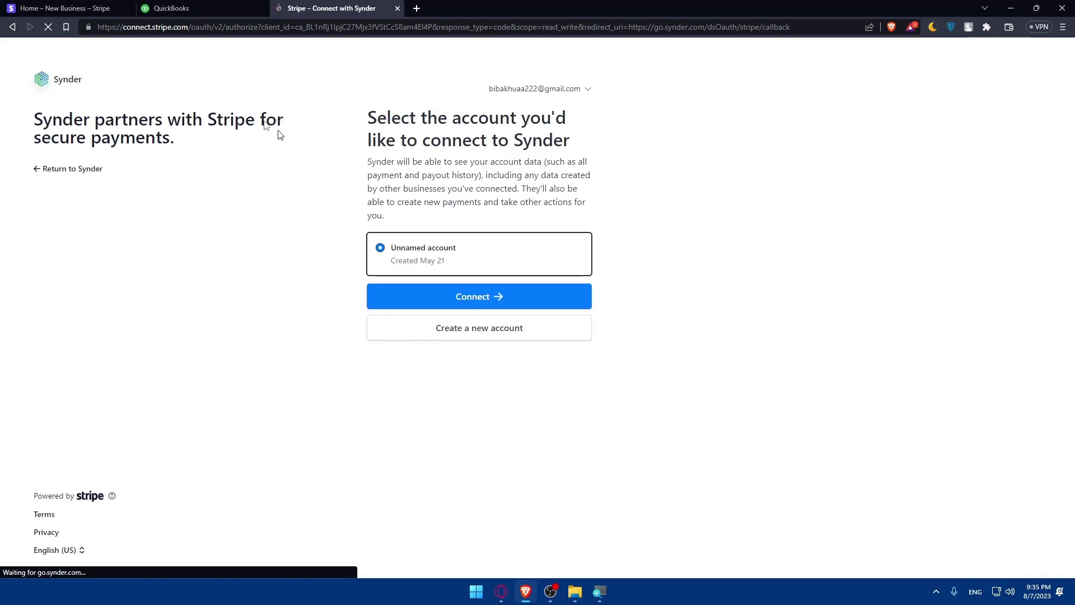
pyautogui.click(73, 8)
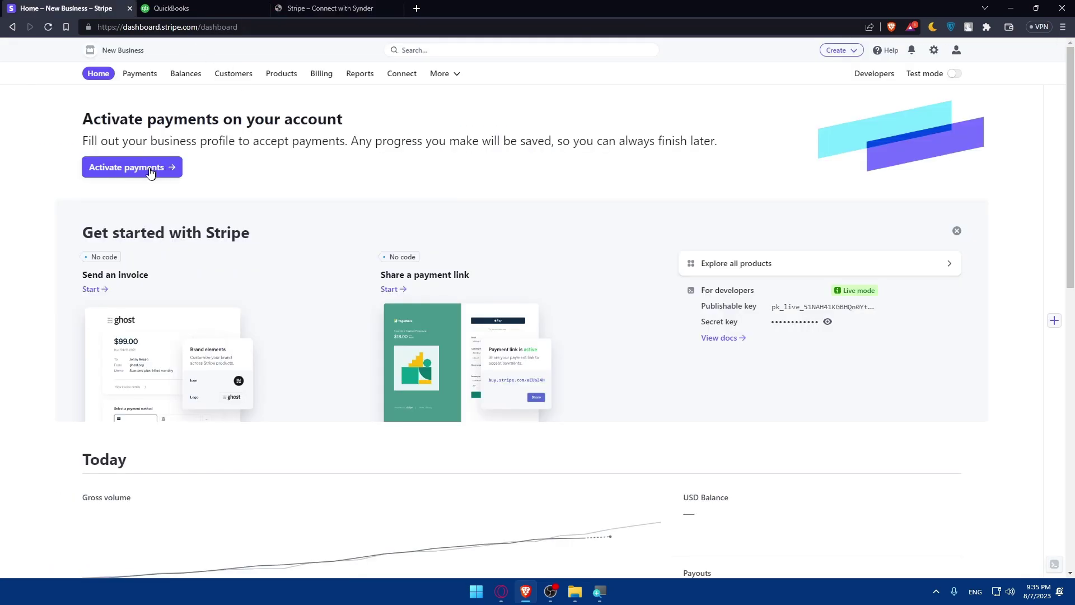
pyautogui.click(325, 8)
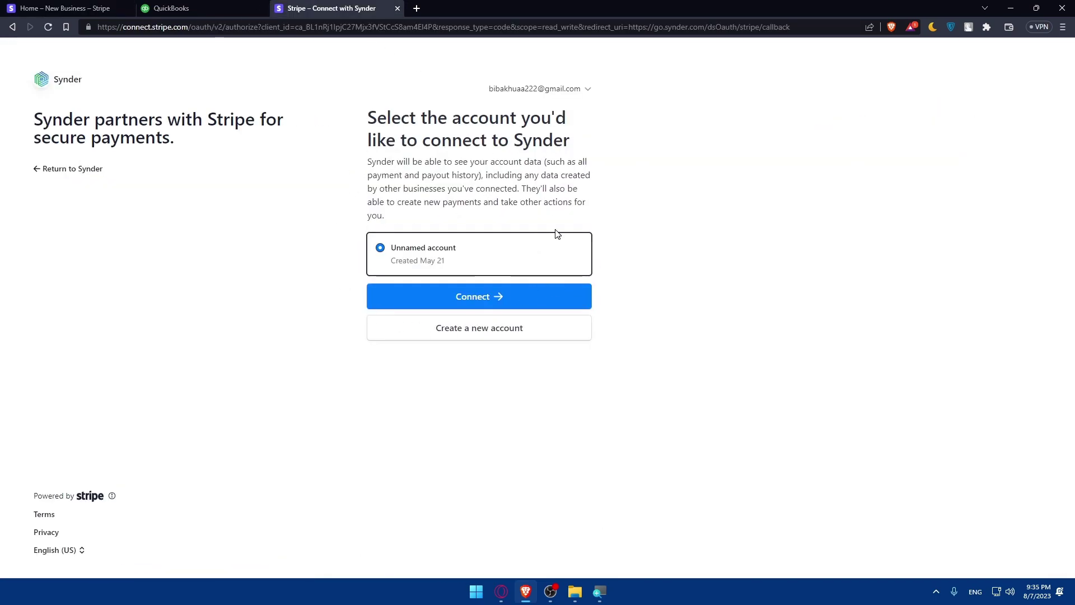
pyautogui.click(481, 292)
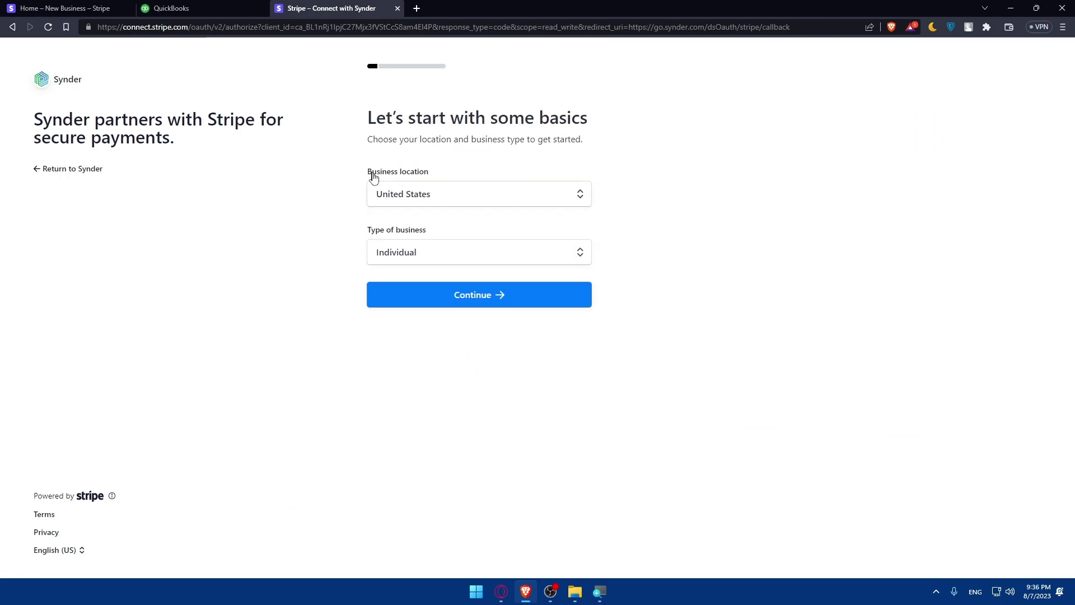
# Begin Stripe's Activate payments form, then exit it and confirm Leave.
pyautogui.click(65, 8)
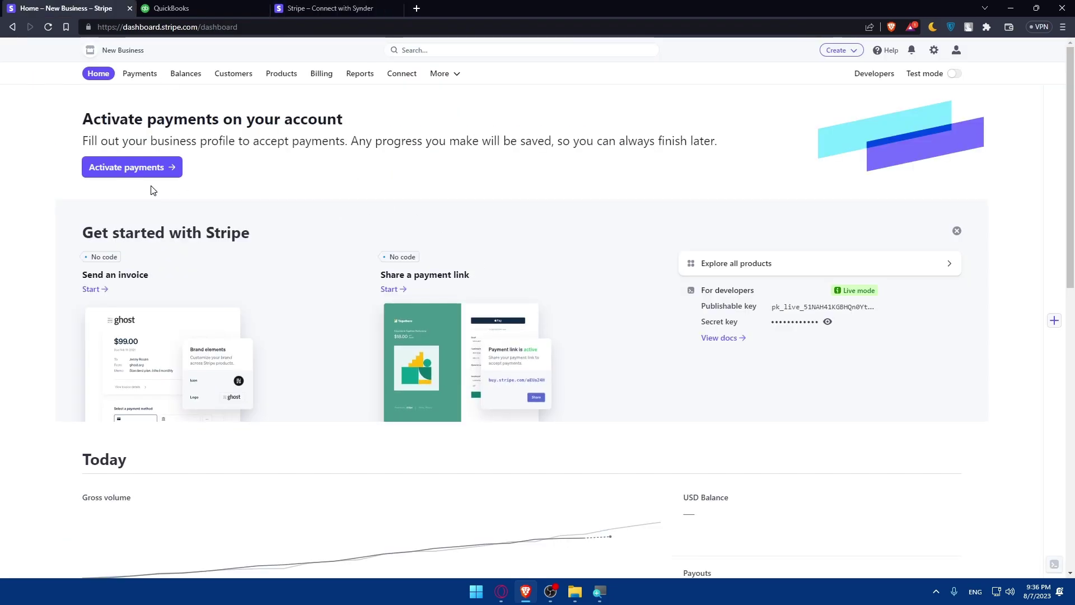
pyautogui.click(149, 171)
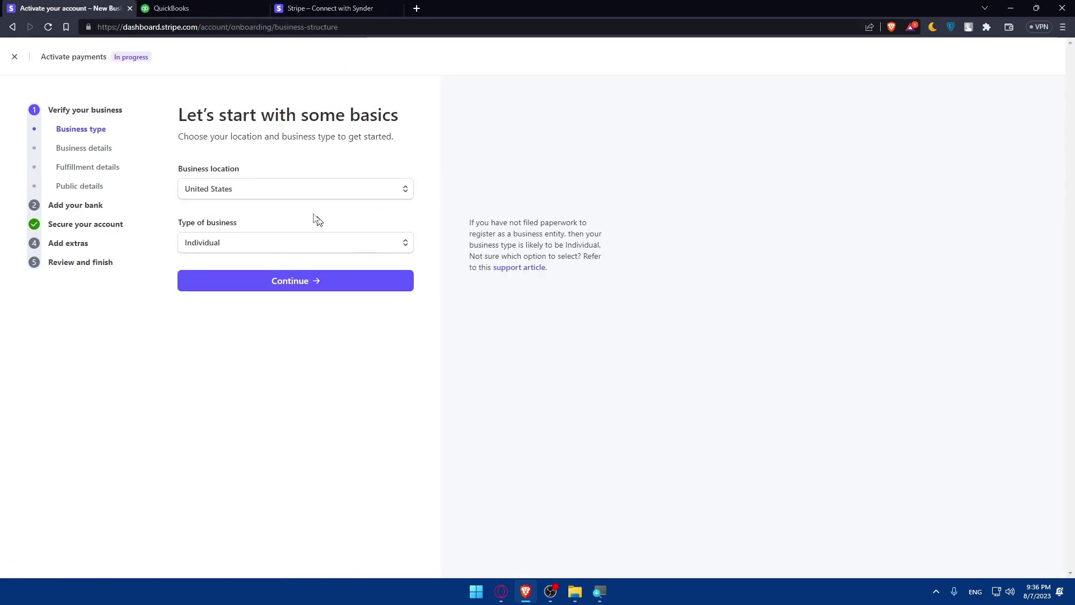
pyautogui.click(395, 9)
pyautogui.click(95, 8)
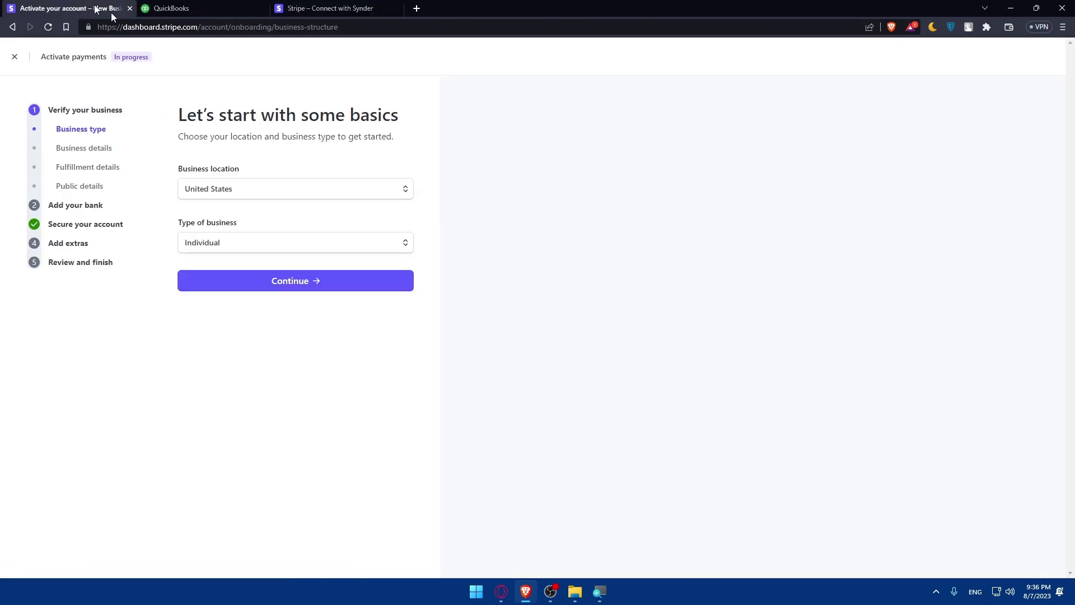
pyautogui.click(14, 56)
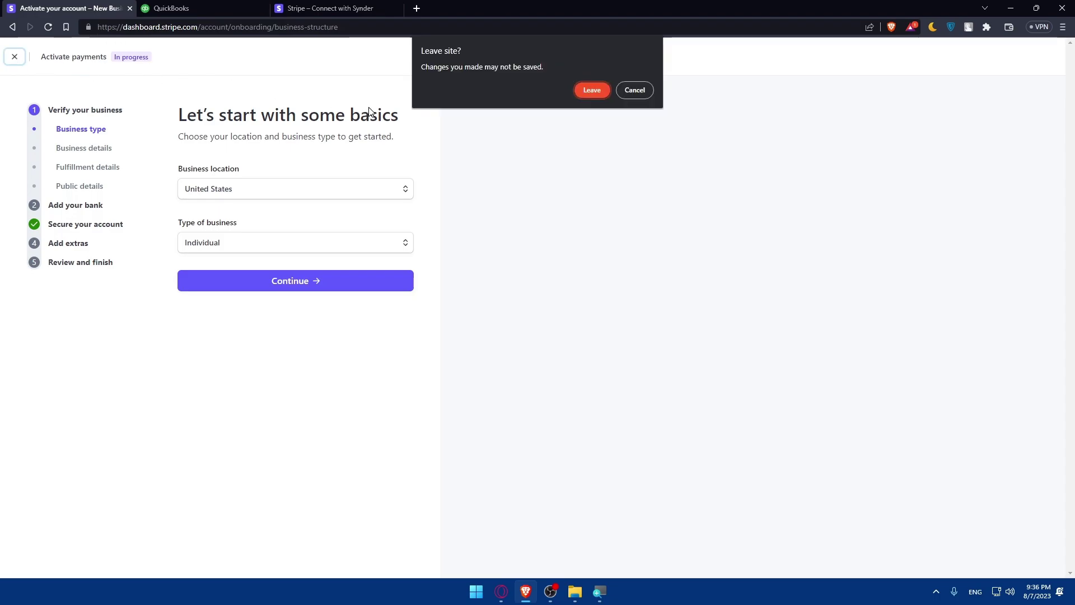
pyautogui.click(592, 91)
# Close the 'Stripe – Connect with Synder' tab, returning to the Stripe dashboard.
pyautogui.click(330, 8)
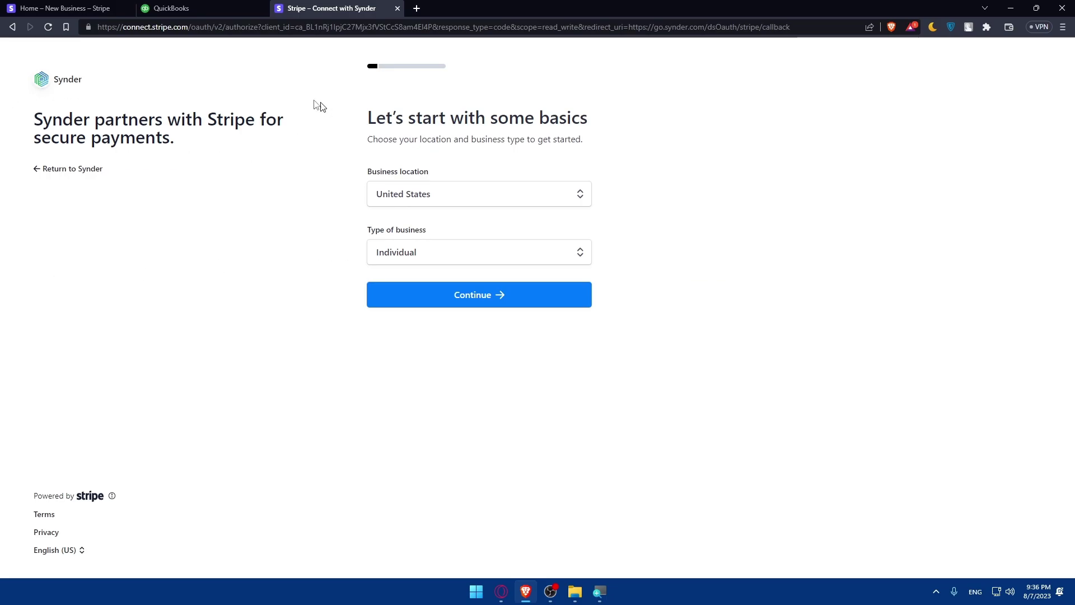
pyautogui.click(398, 8)
pyautogui.click(65, 8)
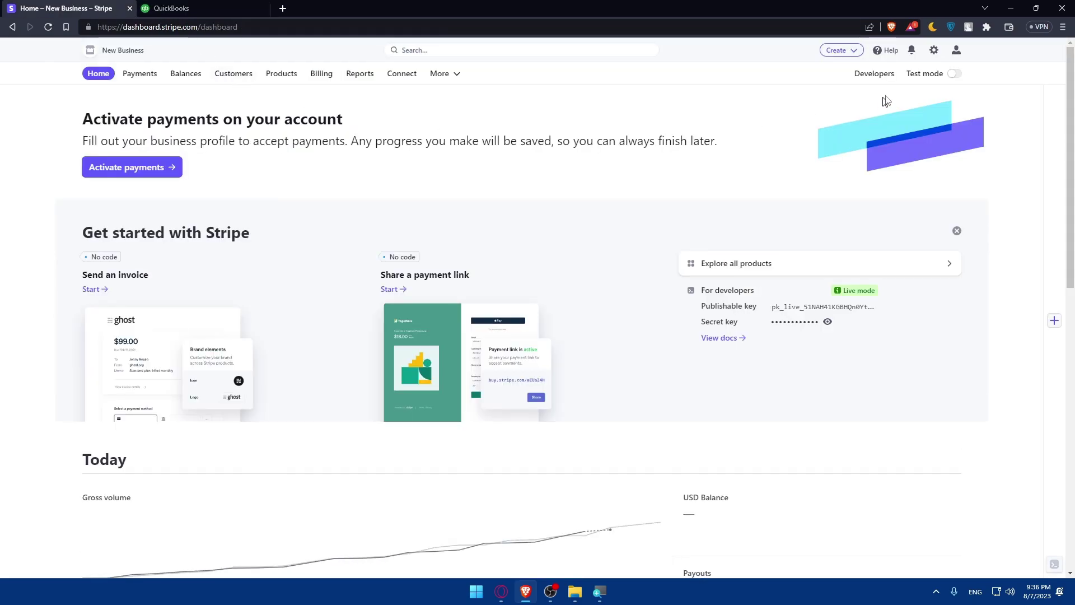